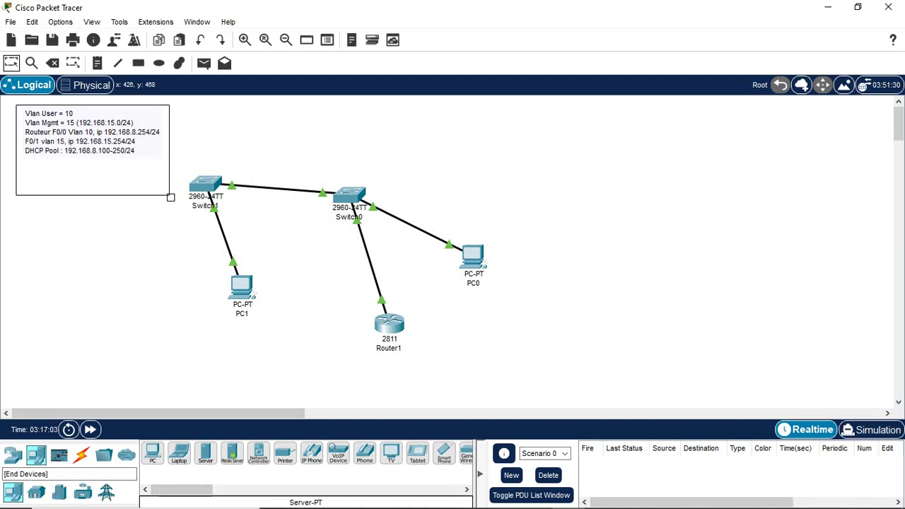
- Add a generic server to the topology and connect its FastEthernet0 port to Switch0's FastEthernet0/23 with a copper straight-through cable
left_click(36, 455)
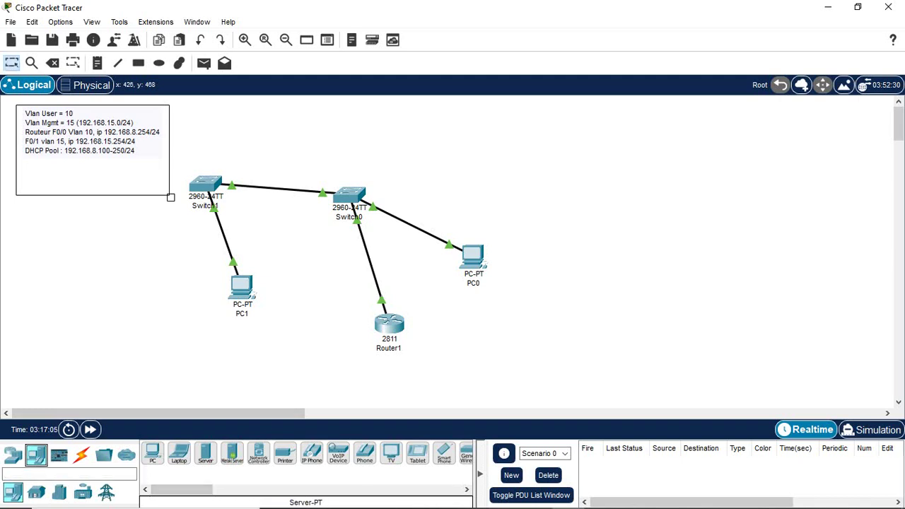
left_click_drag(206, 453, 514, 137)
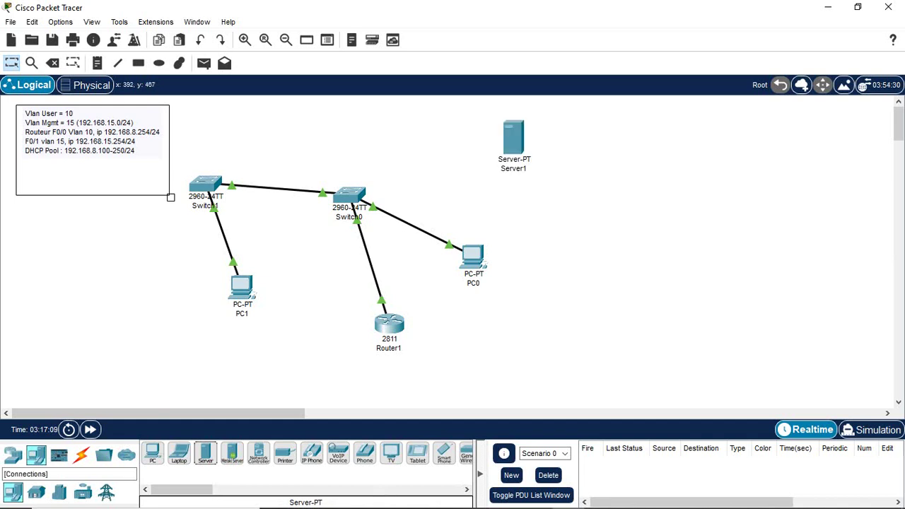
left_click(81, 454)
left_click(205, 453)
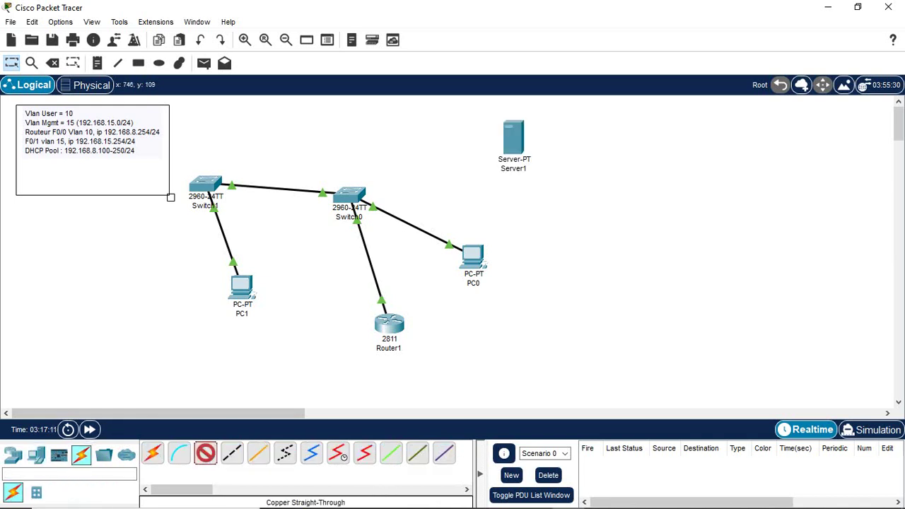
left_click(514, 145)
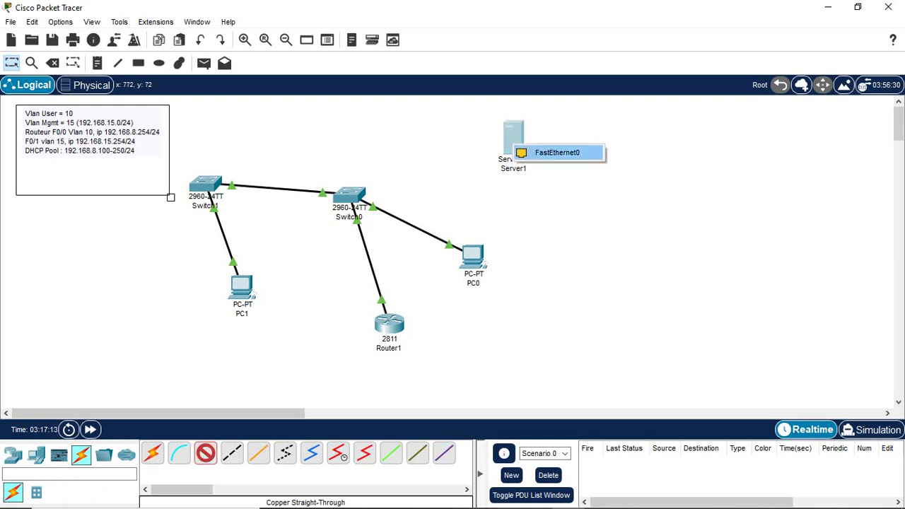
left_click(524, 148)
left_click(357, 201)
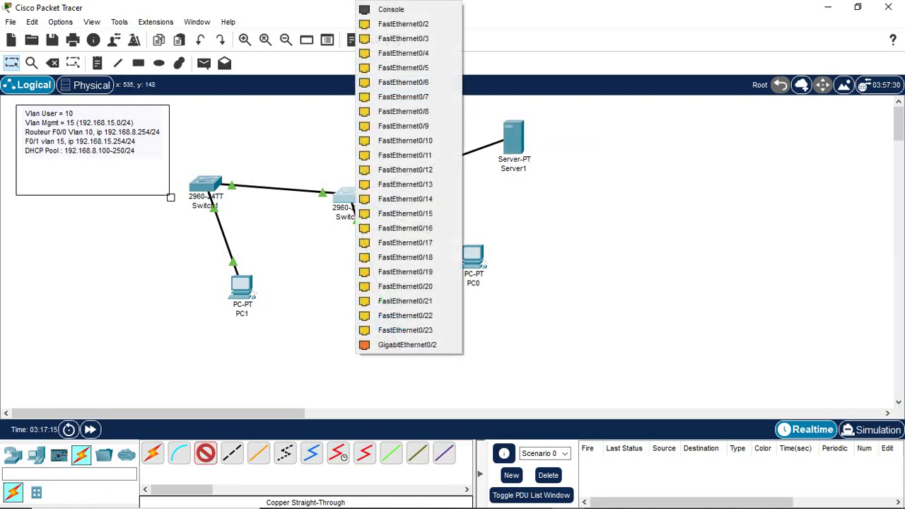
left_click(405, 331)
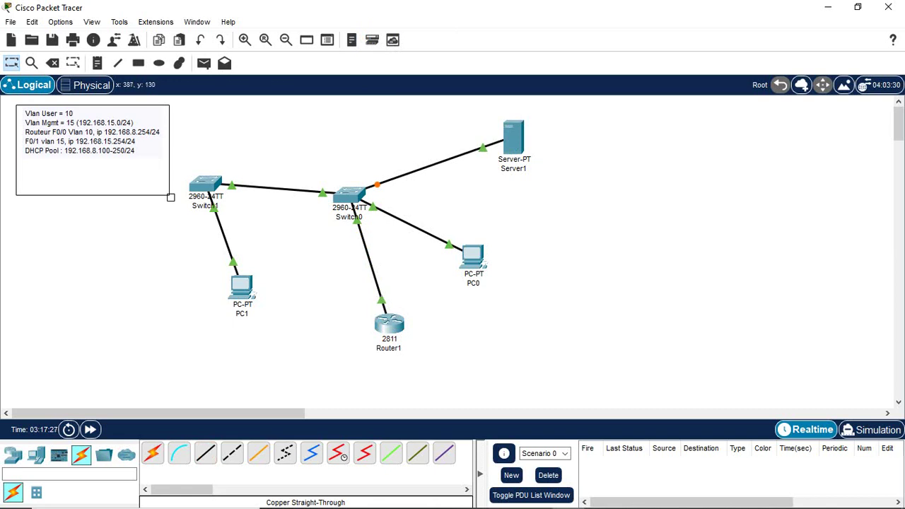
- Open the command line of Switch0 and enter privileged EXEC mode
left_click(348, 193)
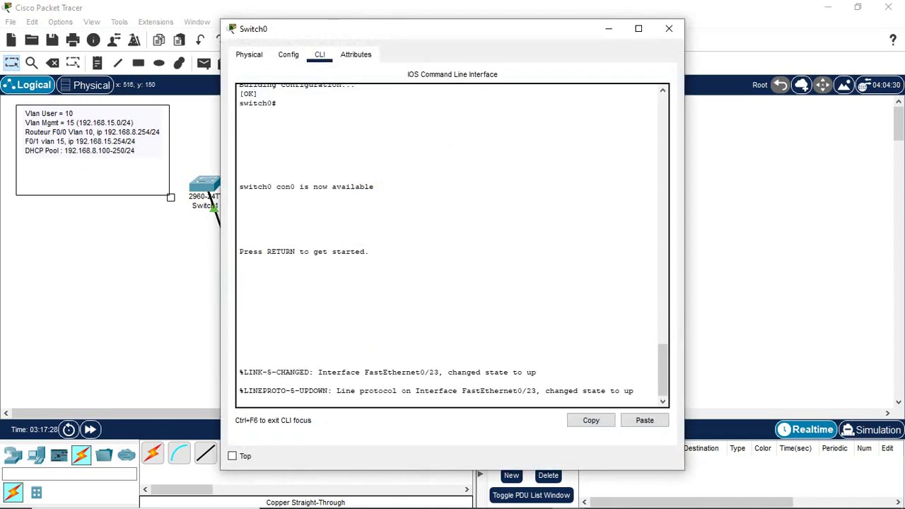
double_click(518, 391)
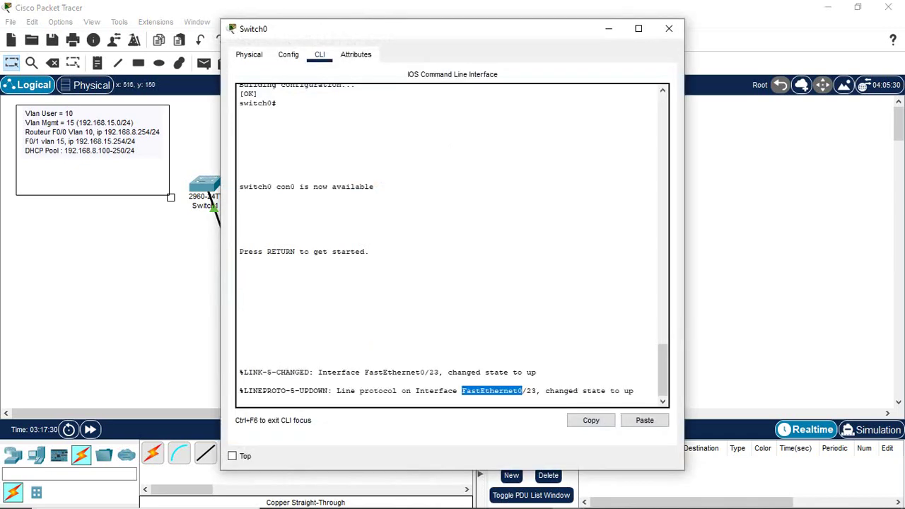
left_click(239, 344)
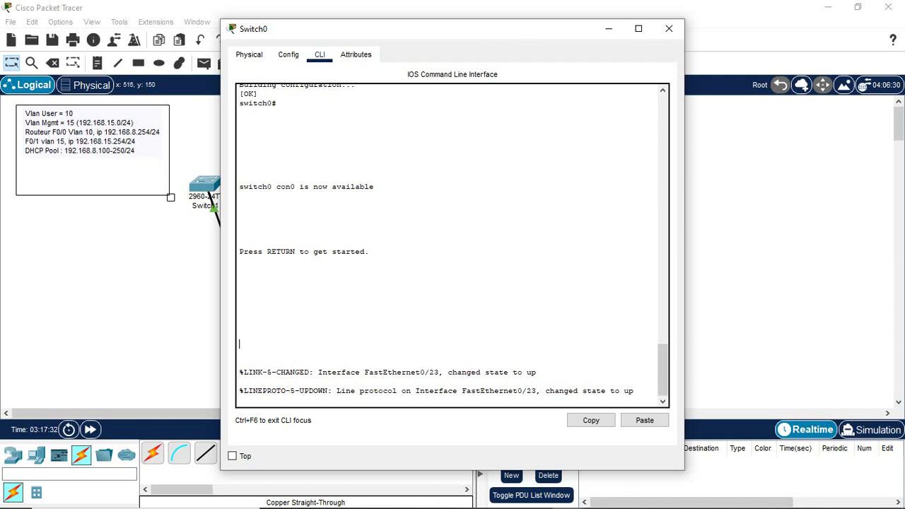
key("Return")
type("ena")
key("Return")
- Try to select interface fa0/23 directly from privileged EXEC mode on Switch0
type("itch0#i")
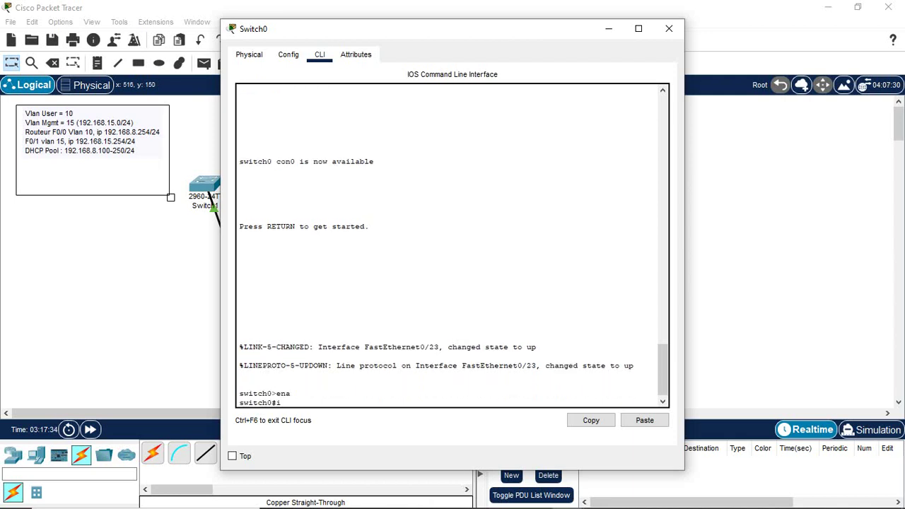
type("nt fa0/23")
key("Return")
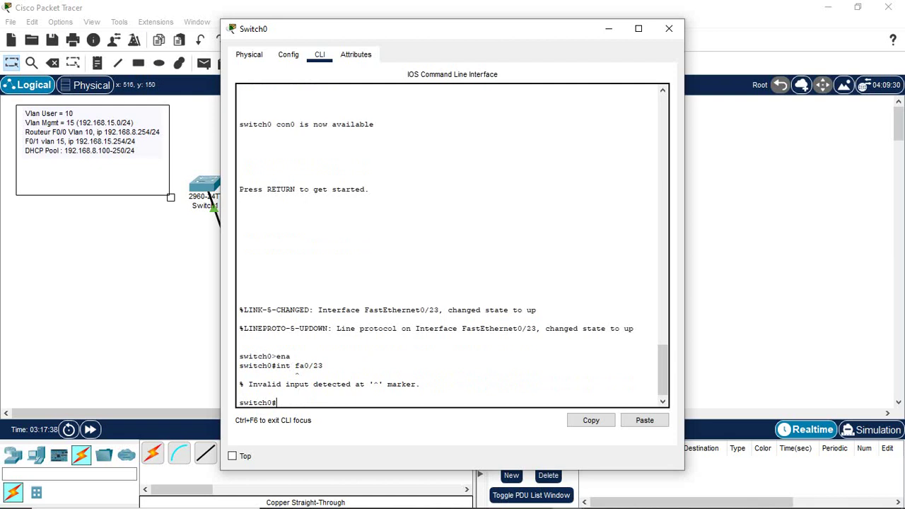
- Enter global configuration mode on Switch0 and select interface fastEthernet 0/23
type("conf t")
key("Return")
type("int")
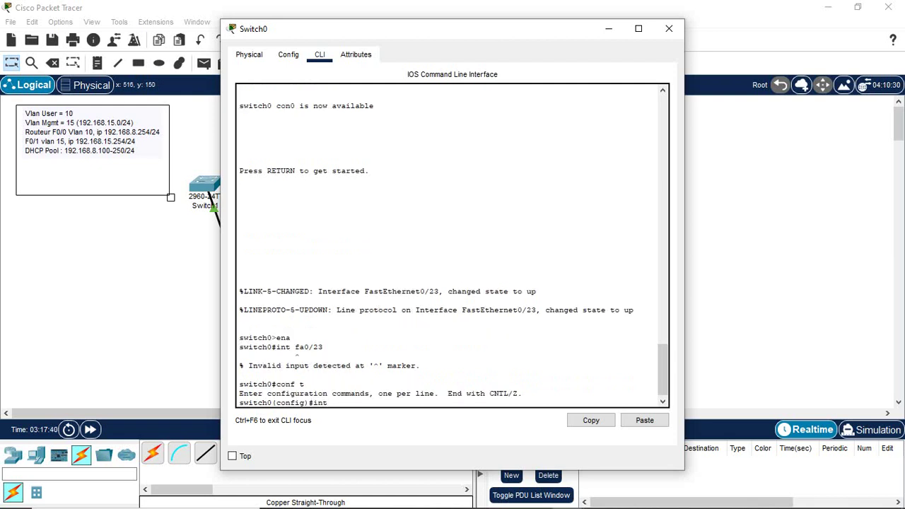
type("er fa")
key("Tab")
type("0/23")
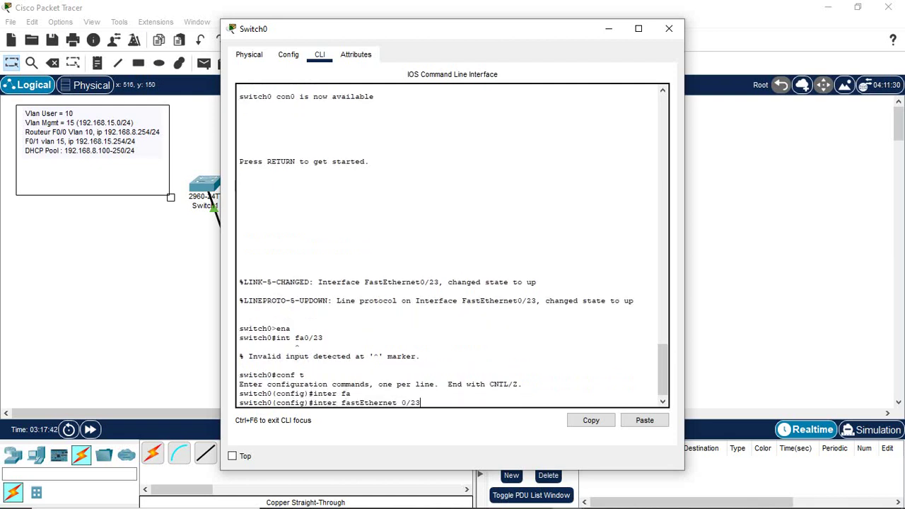
key("Return")
- Set the description of interface fastEthernet 0/23 to "Serveur DHCP"
type("desc")
key("Tab")
type("S")
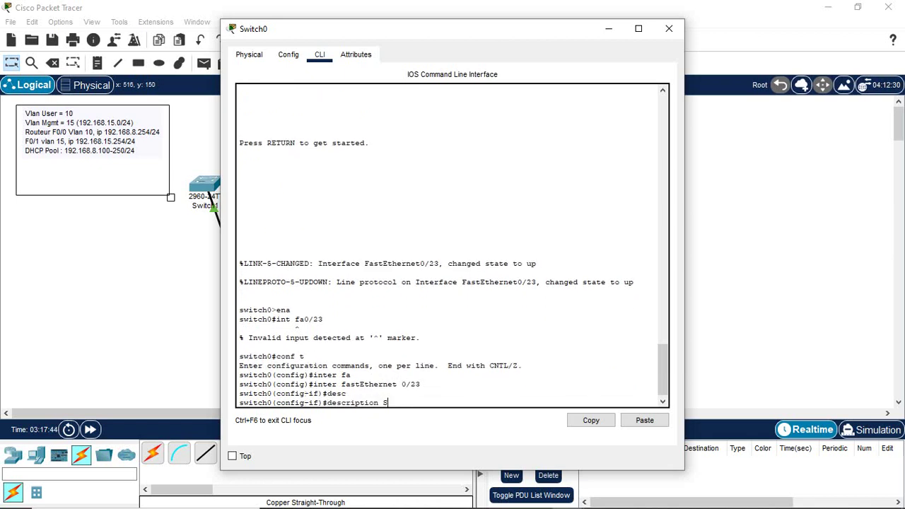
type("erveur DHCP")
key("Return")
- Assign Switch0's port 0/23 to access VLAN 10
type("switch0(config-if)#sw")
key("Tab")
type("a")
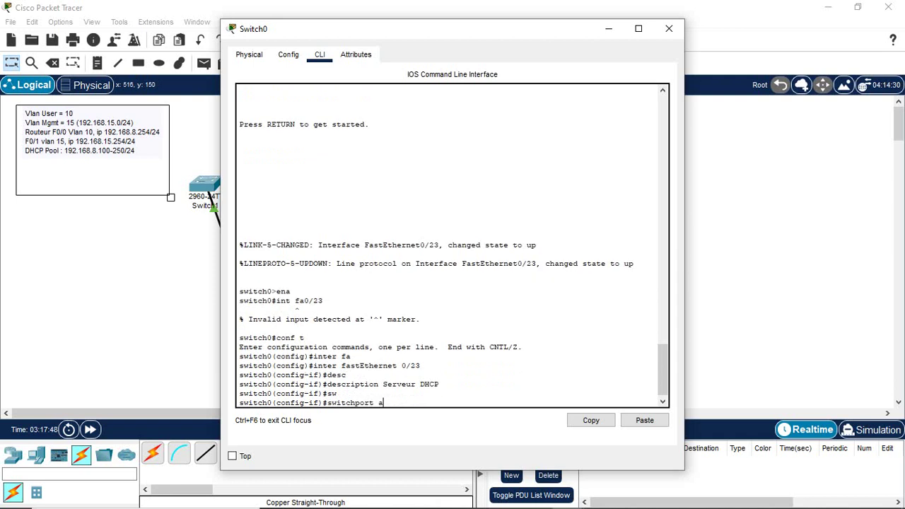
type("cc")
key("Tab")
type("vl")
key("Tab")
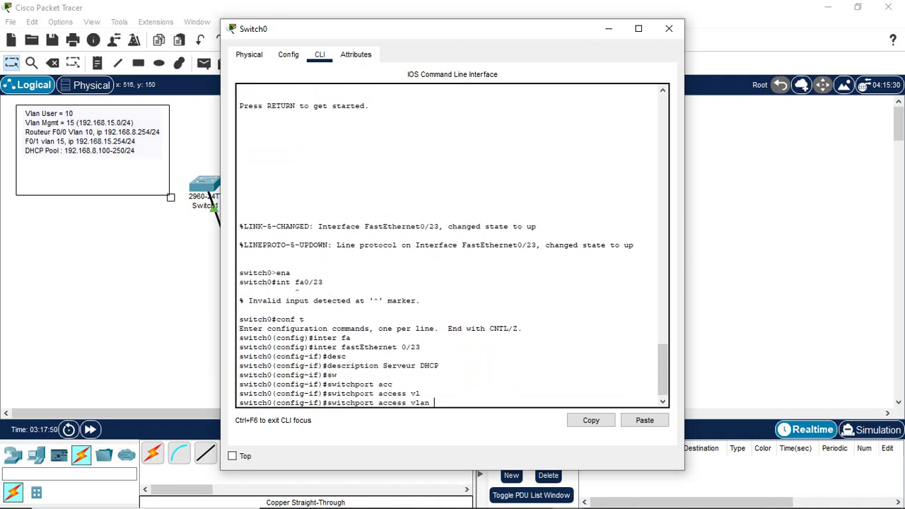
type("10")
key("Return")
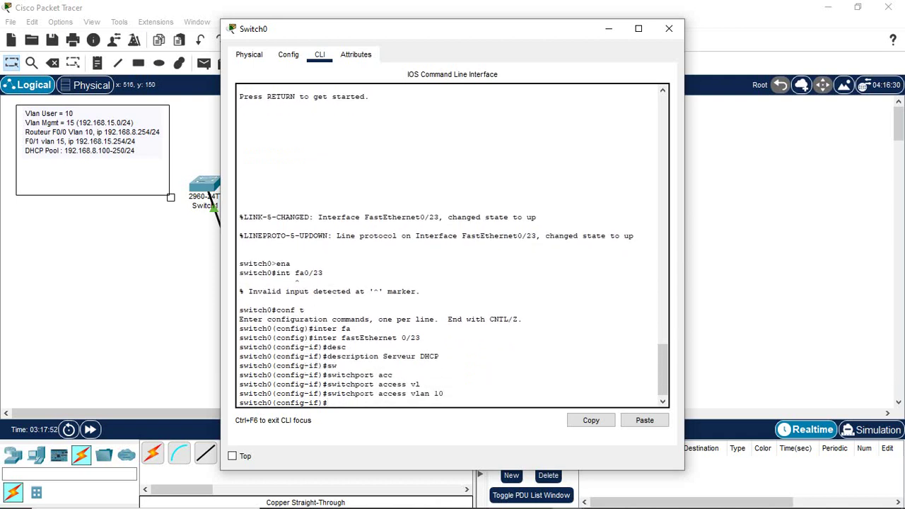
- Leave configuration mode on Switch0, save the configuration with wr mem, and close the switch window
key("ctrl+z")
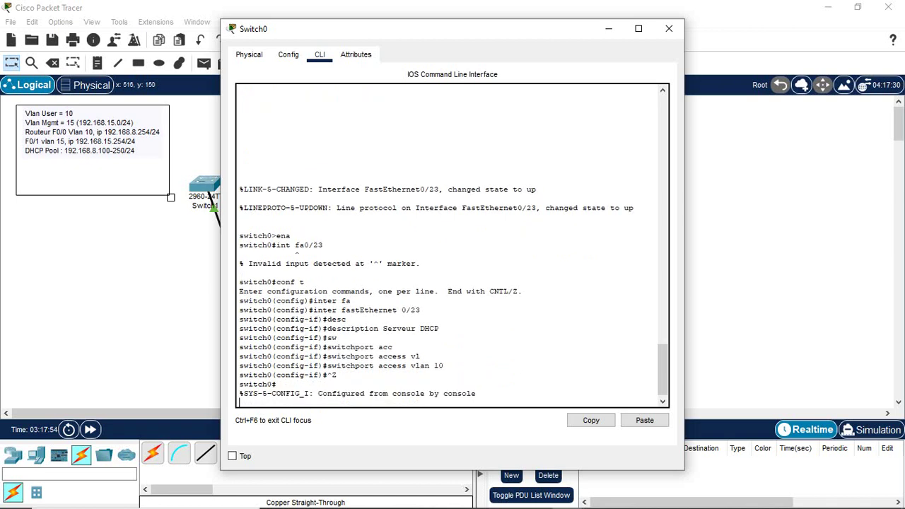
key("Return")
key("Return")
type("wr m")
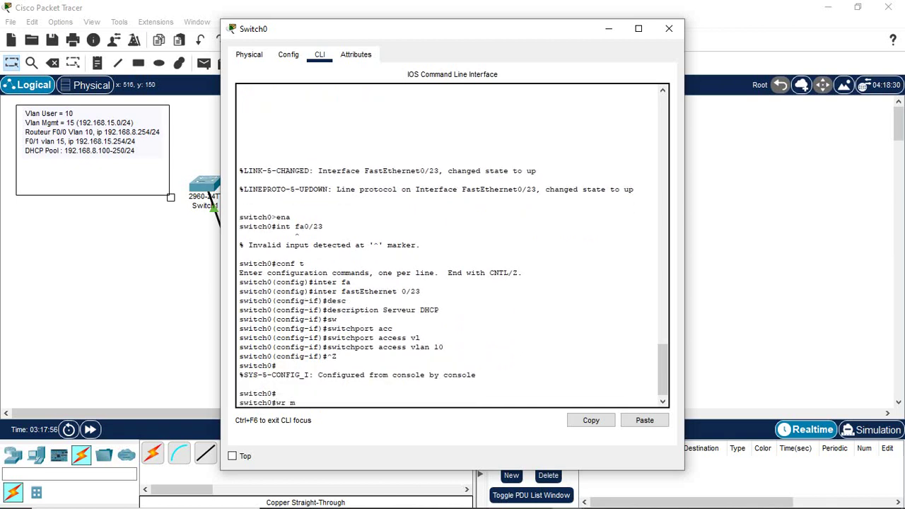
type("em")
key("Return")
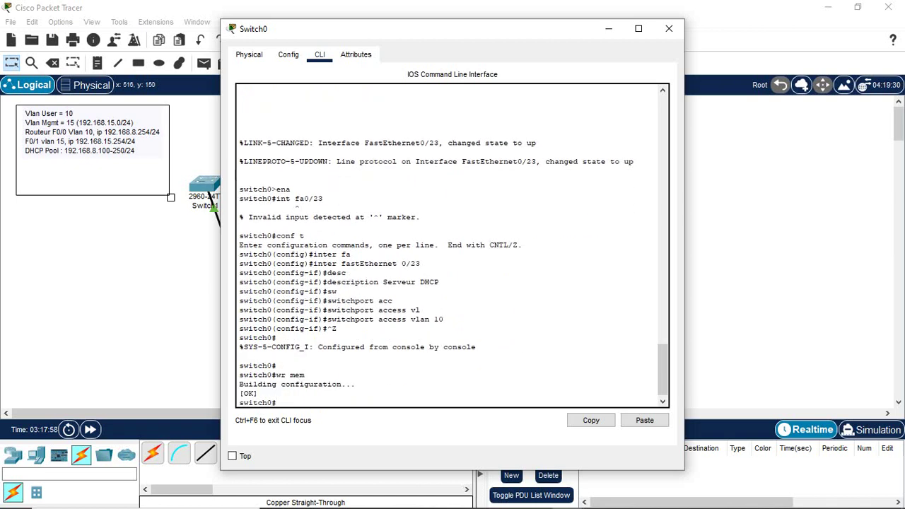
left_click(669, 28)
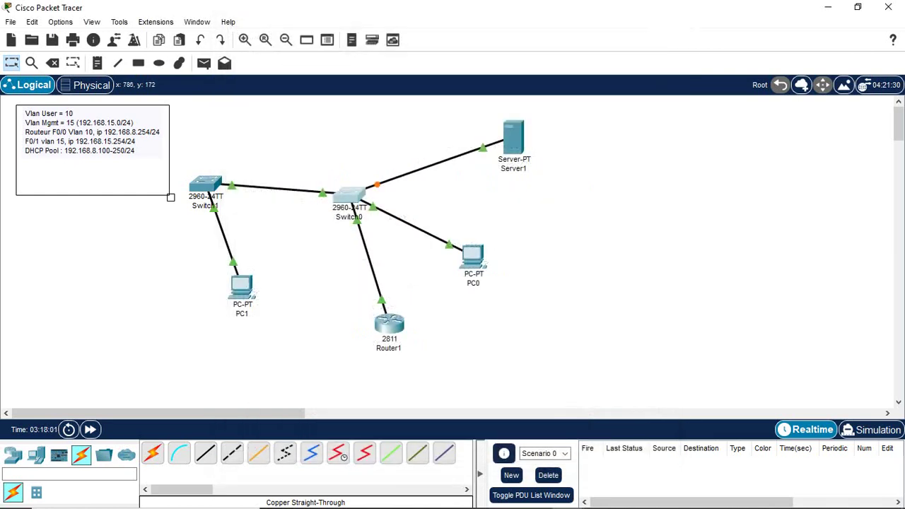
- Open the global configuration settings of Server1, moving its window so the addressing notes stay in view
left_click(513, 137)
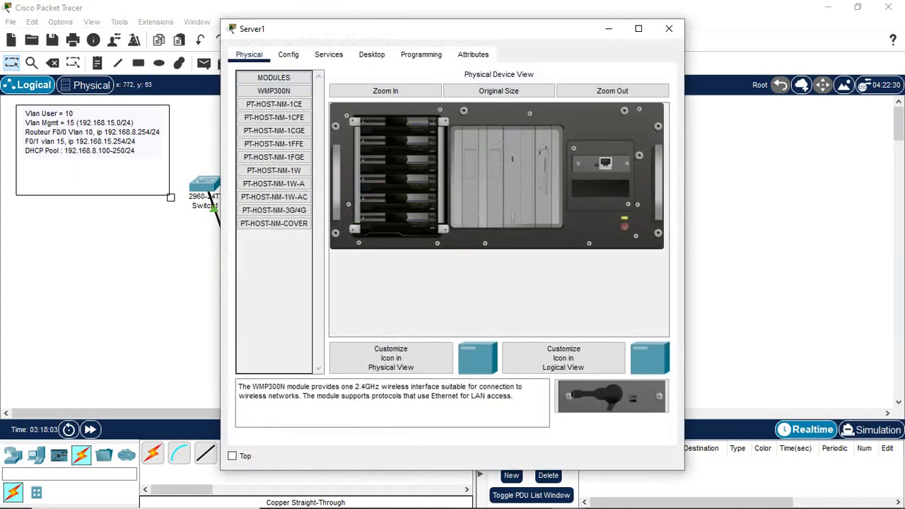
left_click_drag(424, 28, 553, 16)
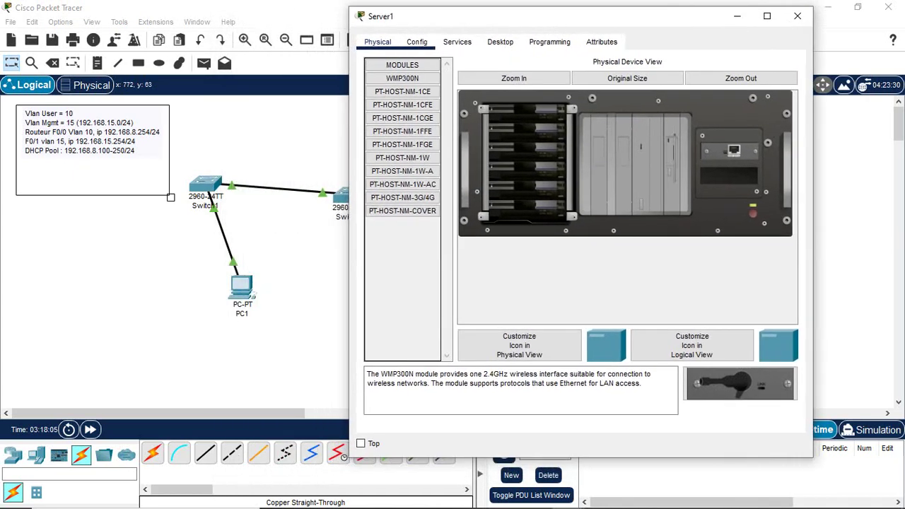
left_click(417, 42)
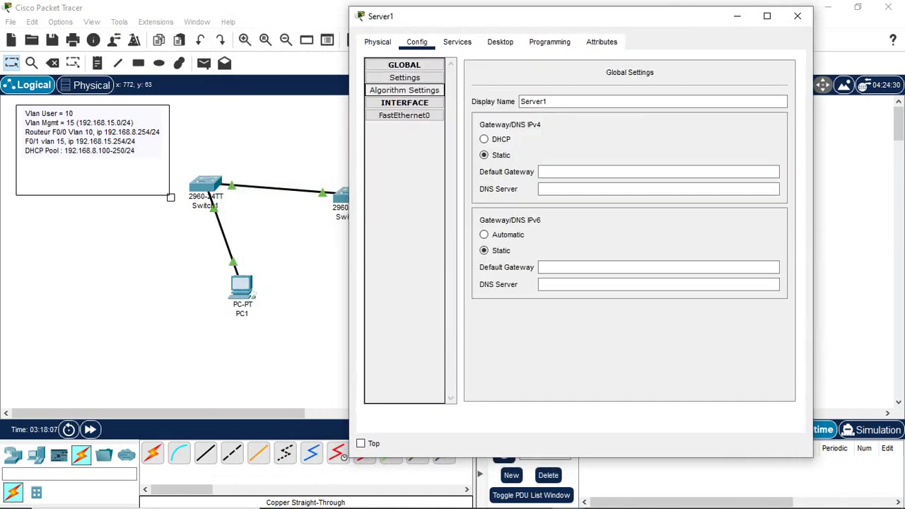
left_click(405, 102)
- Set Server1's IPv4 default gateway to 192.168.8.1 and its DNS server to 255.255.255.0
left_click(657, 172)
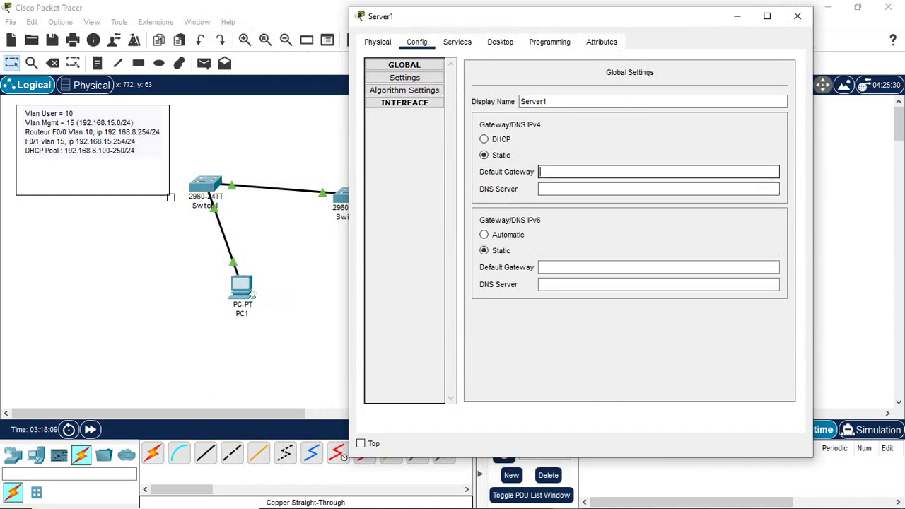
type("192")
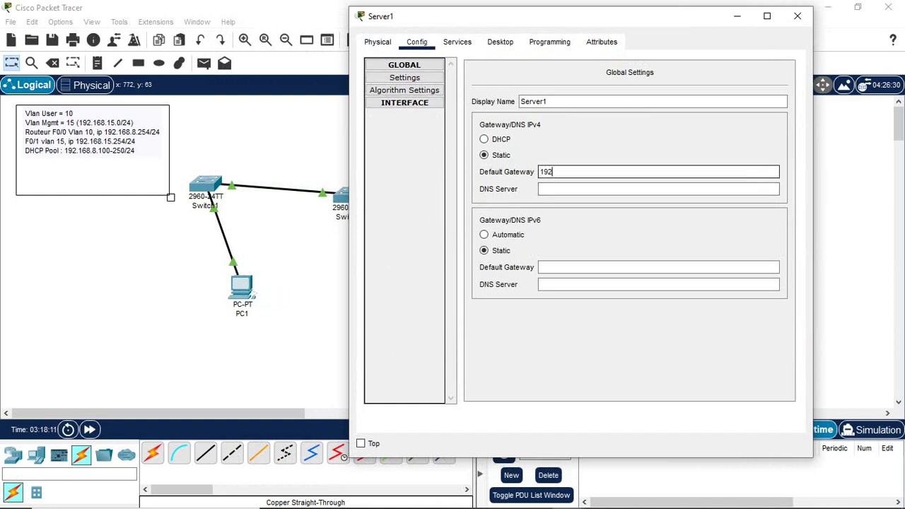
type(".168.")
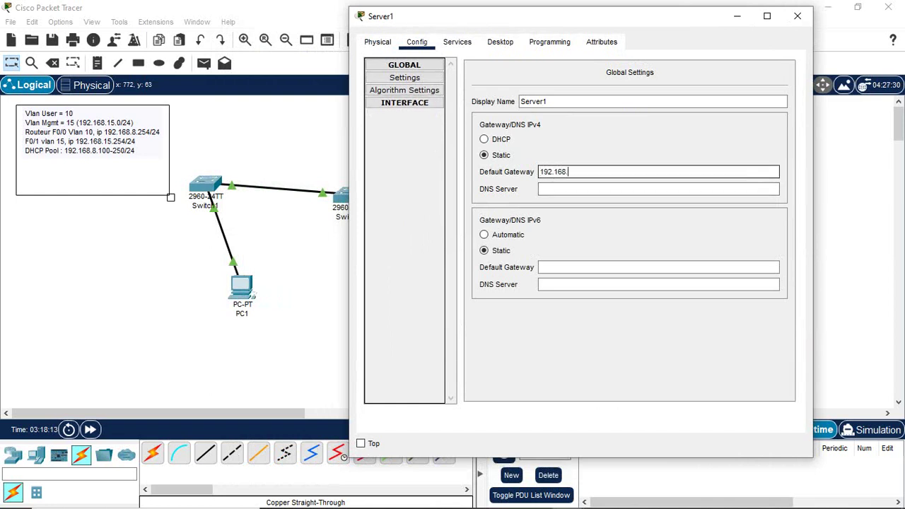
type("8.1")
key("Tab")
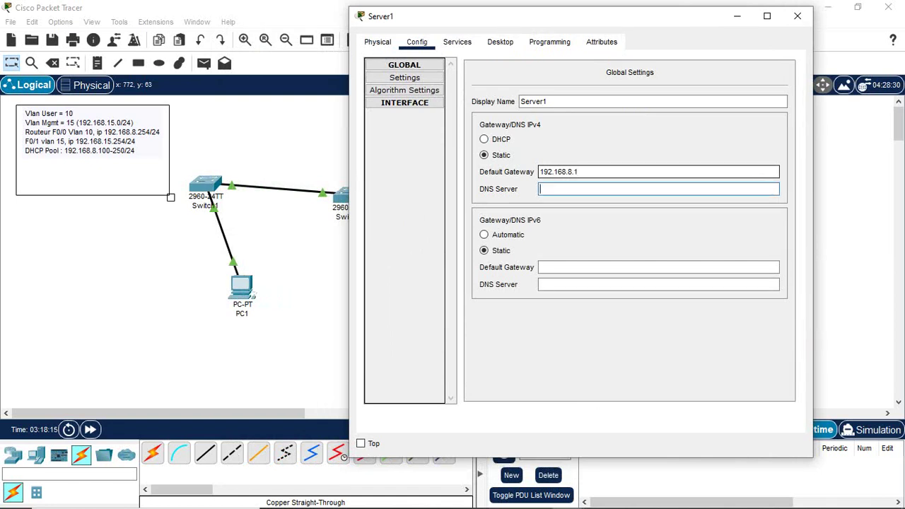
type("255.255.255.0")
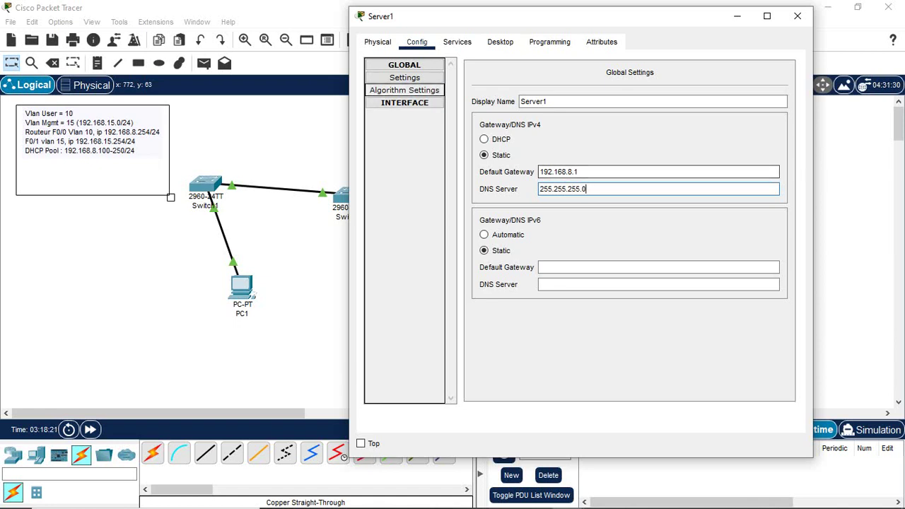
left_click(404, 77)
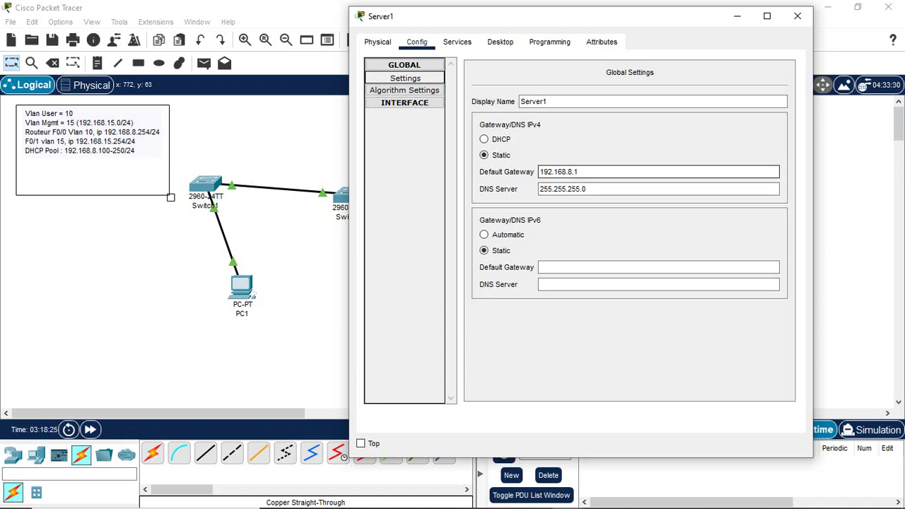
- Change Server1's IPv4 default gateway to 192.168.8.254 and clear the DNS server address
left_click_drag(580, 172, 540, 172)
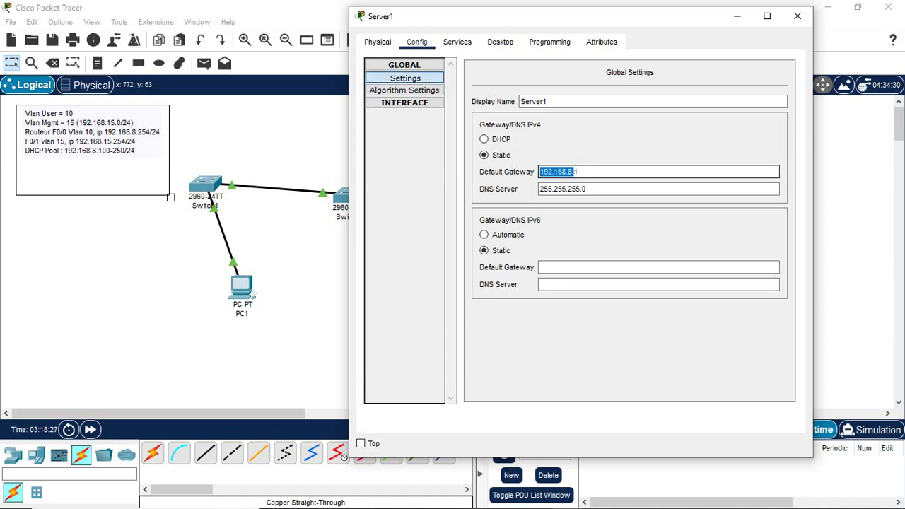
left_click(579, 172)
key("BackSpace")
type("254")
key("Tab")
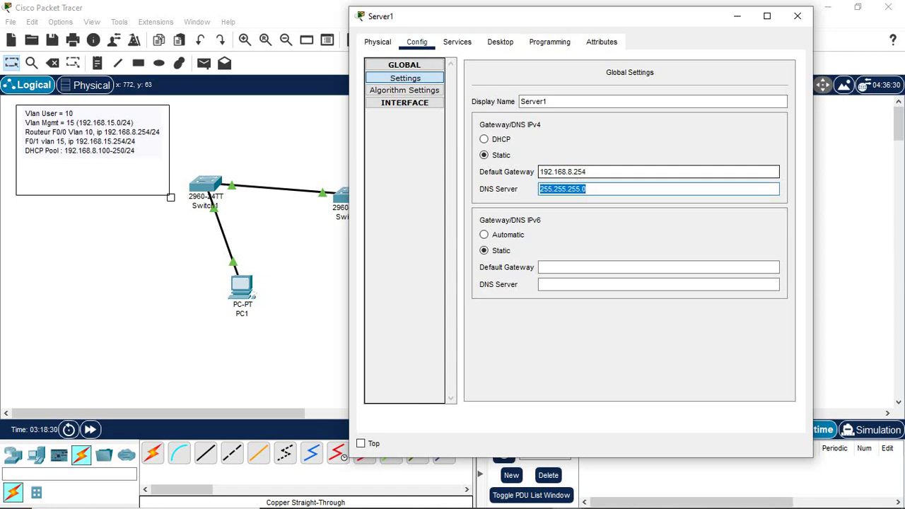
key("BackSpace")
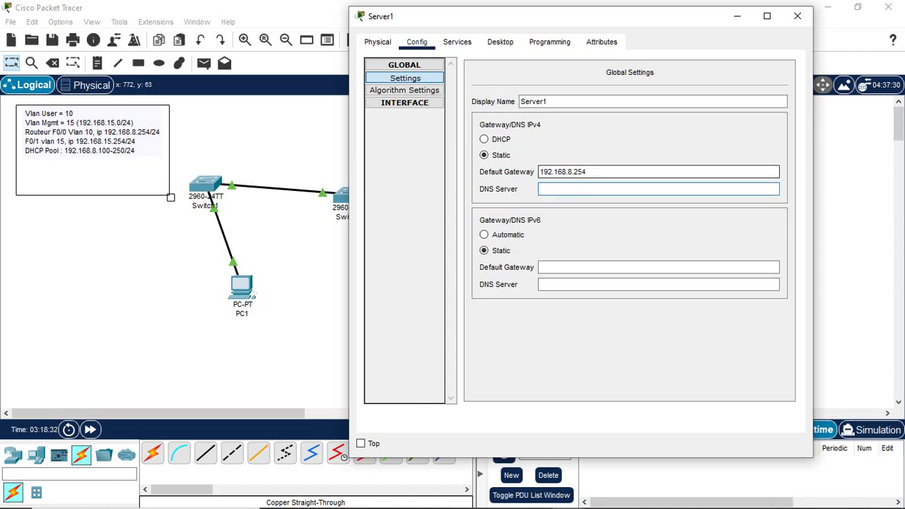
- Expand the interface list in Server1's configuration and return to the global settings
left_click(405, 103)
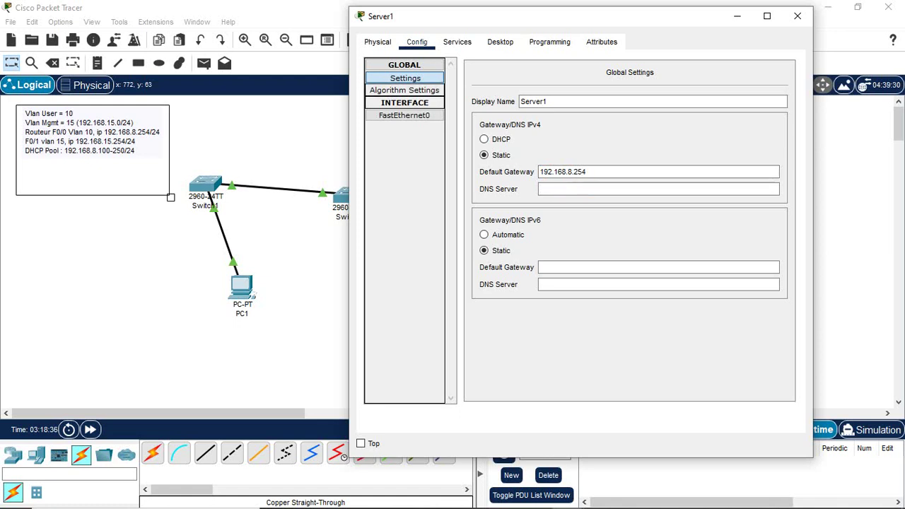
left_click(404, 89)
left_click(404, 78)
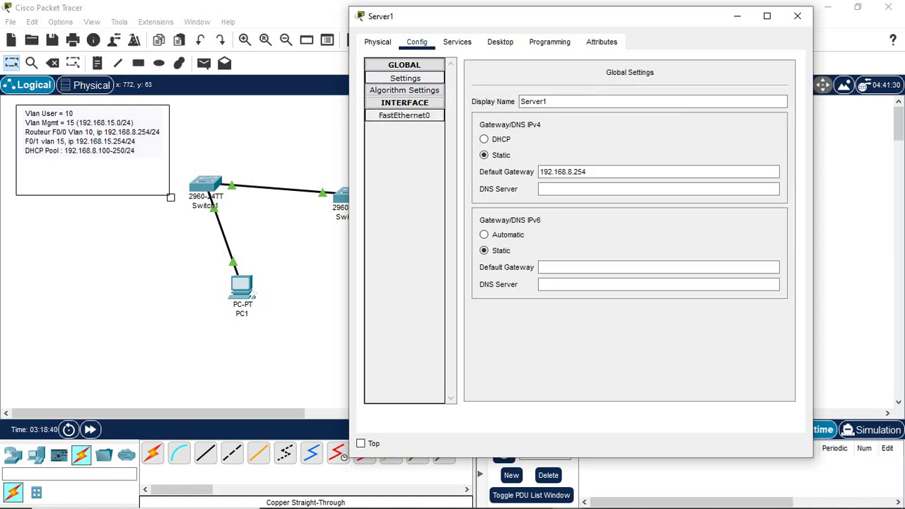
- Assign Server1's FastEthernet0 interface the static IPv4 address 192.168.8.1 with mask 255.255.255.0, and return to the global settings
left_click(404, 116)
left_click(709, 179)
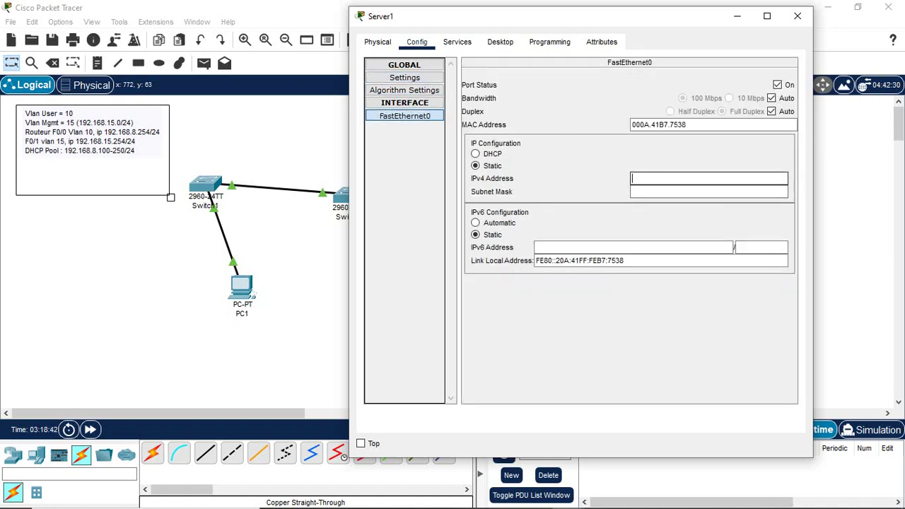
type("192.168.8.1")
key("Tab")
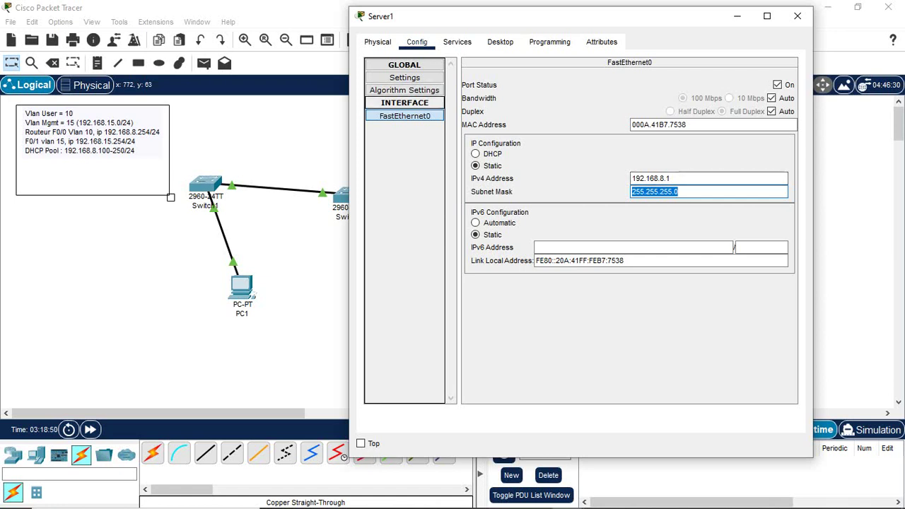
left_click(405, 103)
left_click(404, 91)
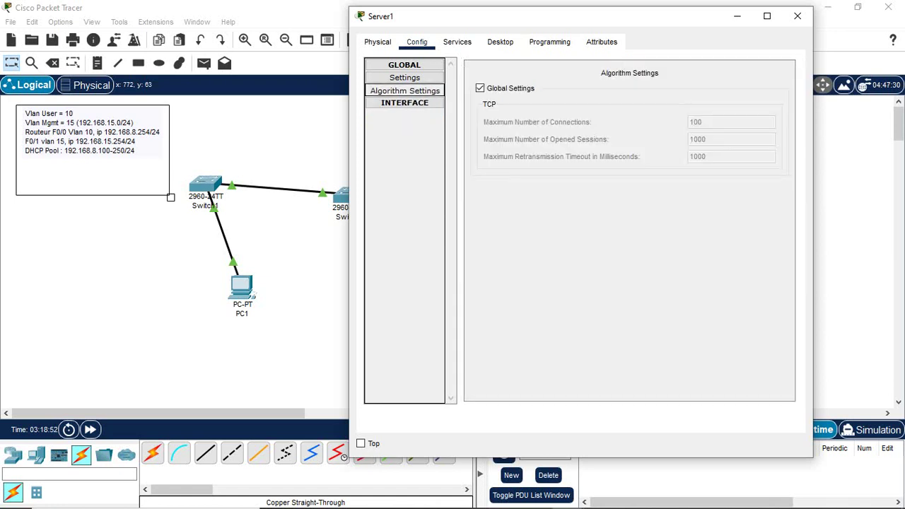
left_click(404, 103)
left_click(404, 78)
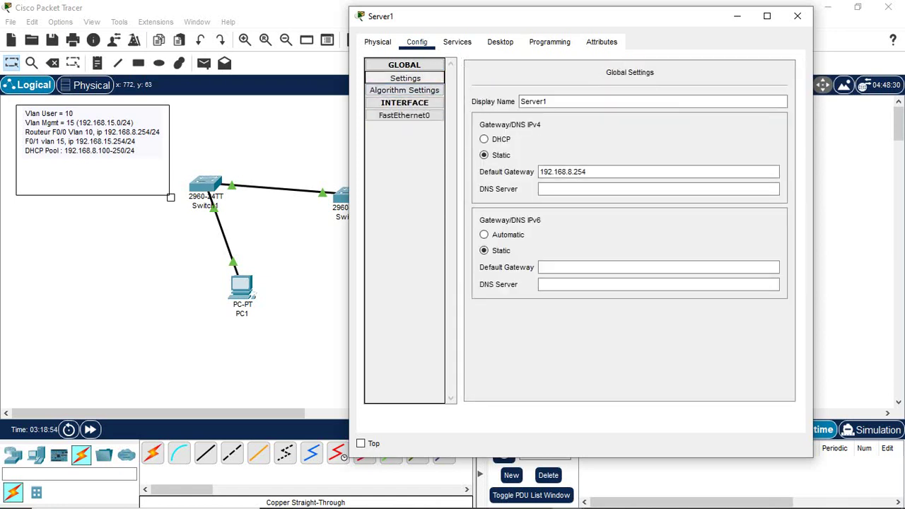
- Open Server1's command prompt and ping its own address 192.168.8.1 and the gateway 192.168.8.254
left_click(499, 42)
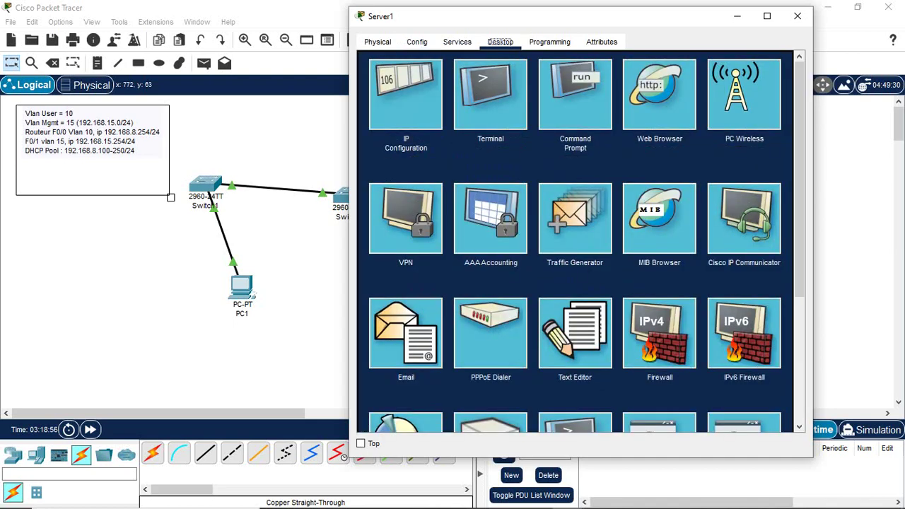
left_click(575, 94)
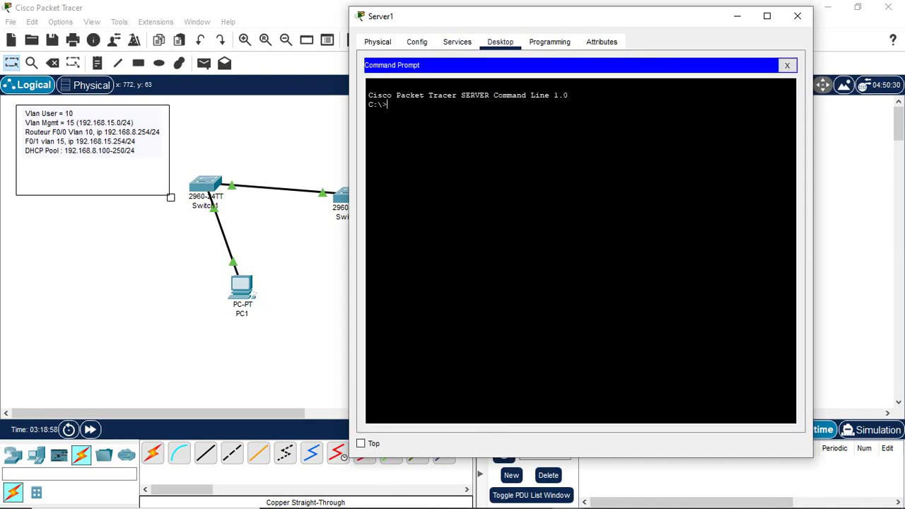
type("ping 192.168.8.1")
key("Return")
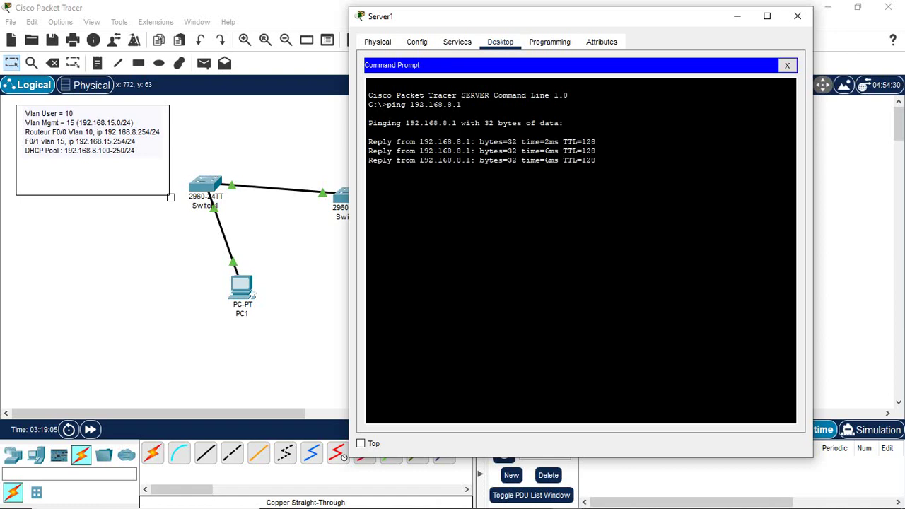
key("Up")
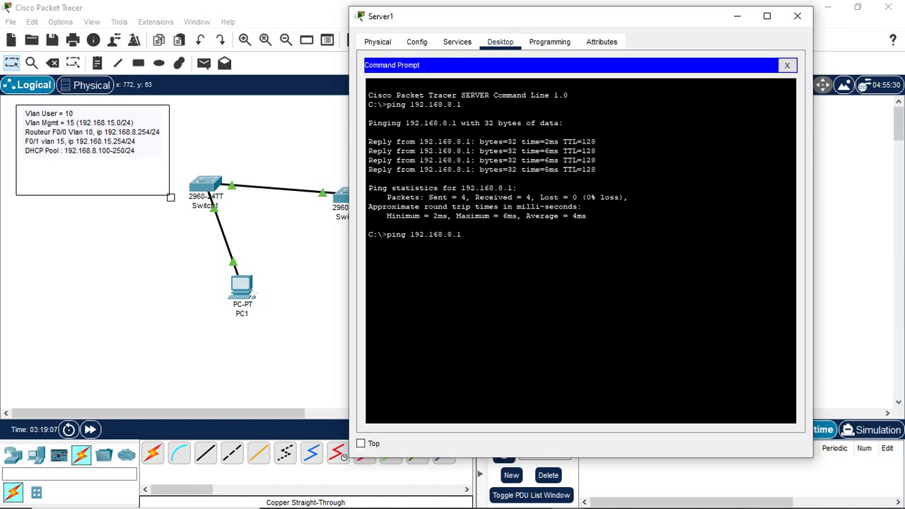
key("BackSpace")
type("254")
key("Return")
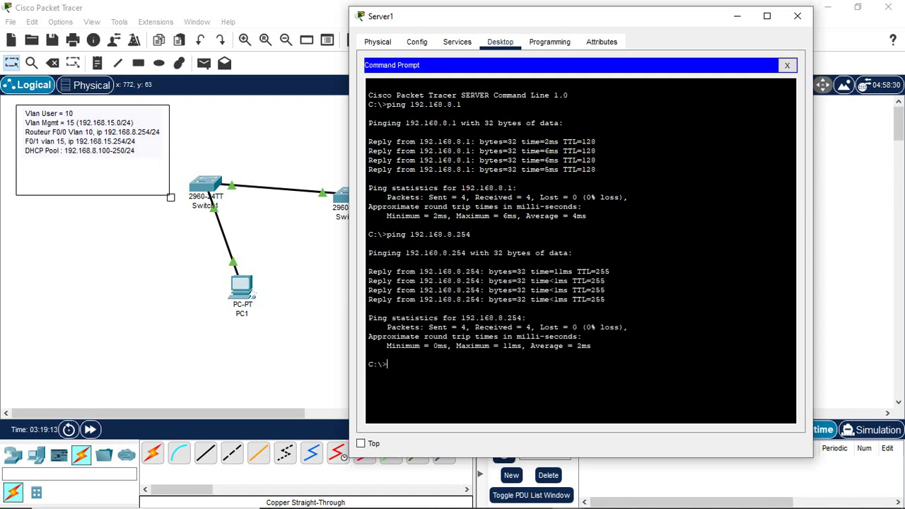
- Ping 192.168.8.110 from Server1 and close the command prompt
key("Up")
key("BackSpace")
key("BackSpace")
key("BackSpace")
type("110")
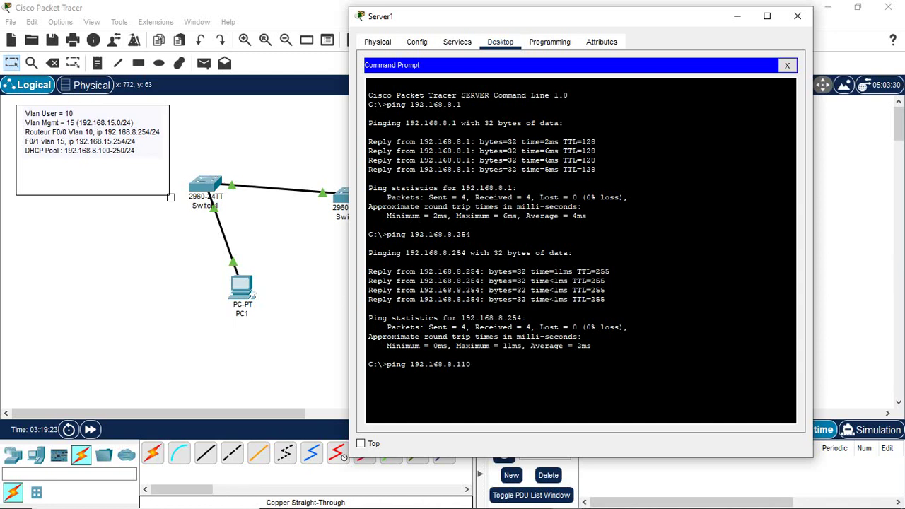
key("Return")
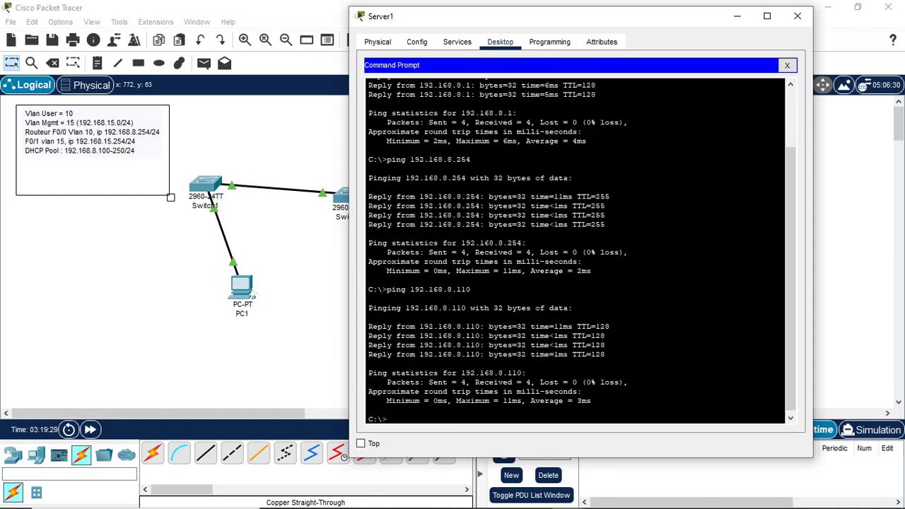
left_click(787, 65)
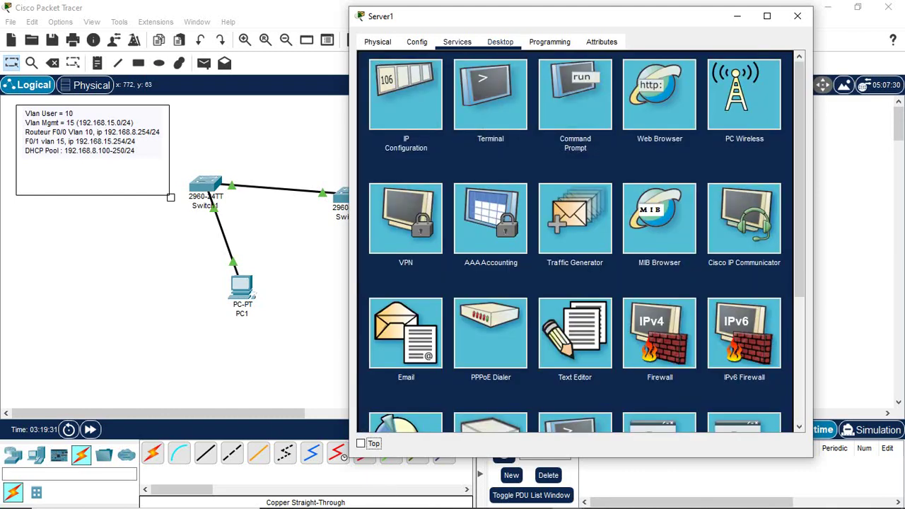
- Open Server1's DHCP service settings and turn the service on for FastEthernet0
left_click(456, 42)
left_click(401, 89)
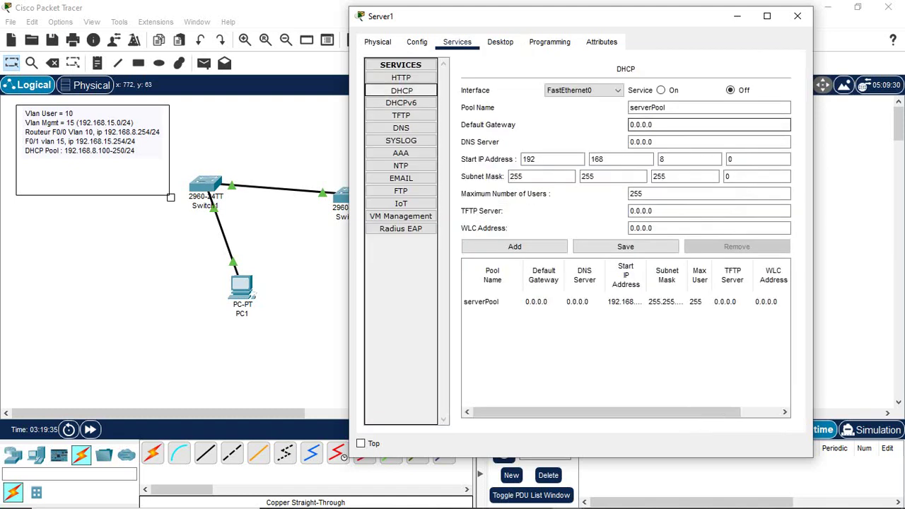
double_click(650, 125)
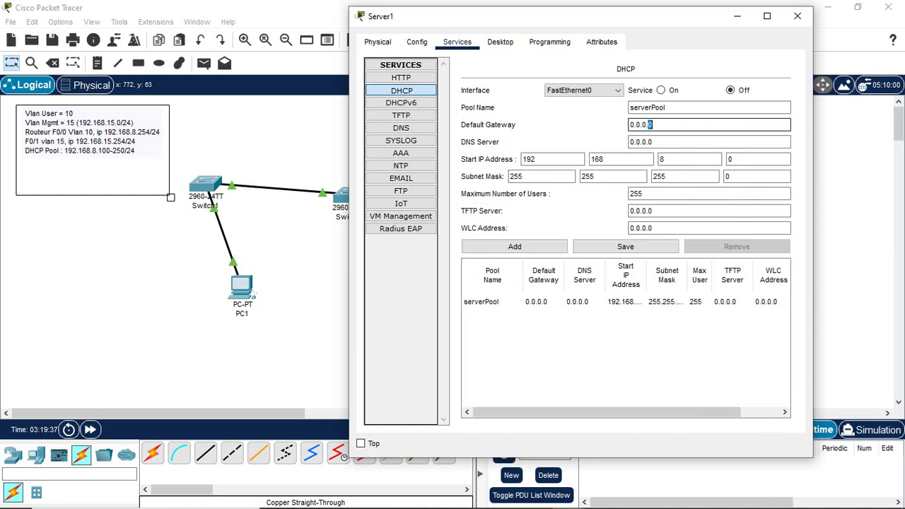
left_click(660, 90)
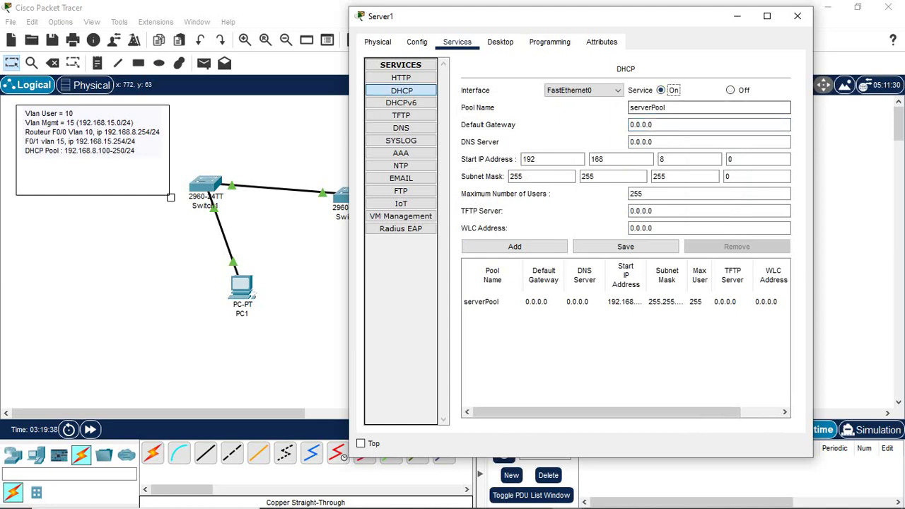
- Enter 192.168.8.254 as the default gateway of the DHCP pool serverPool
key("BackSpace")
key("BackSpace")
key("BackSpace")
key("BackSpace")
key("BackSpace")
key("BackSpace")
key("BackSpace")
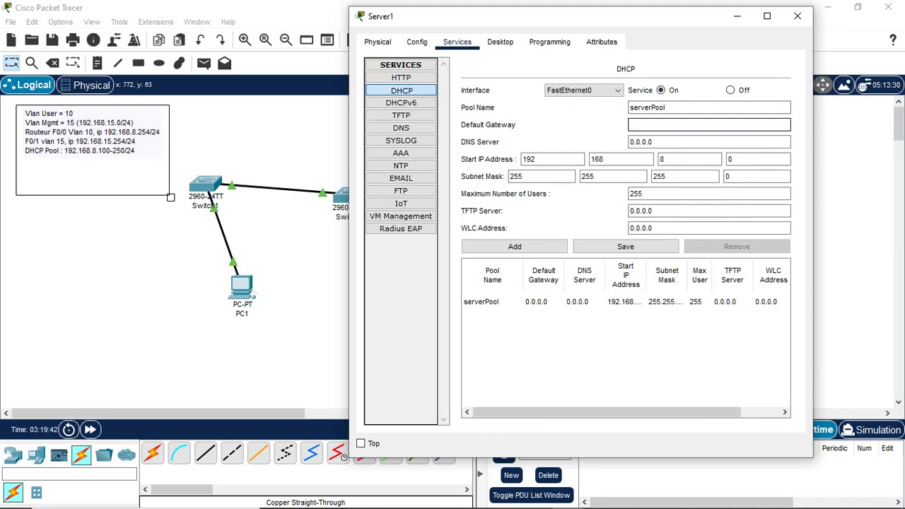
type("192.16")
type("8.8.254")
key("Tab")
- Enter 8.8.8.8 as the pool's DNS server and 192.168.8.100 as its start IP address
type("8")
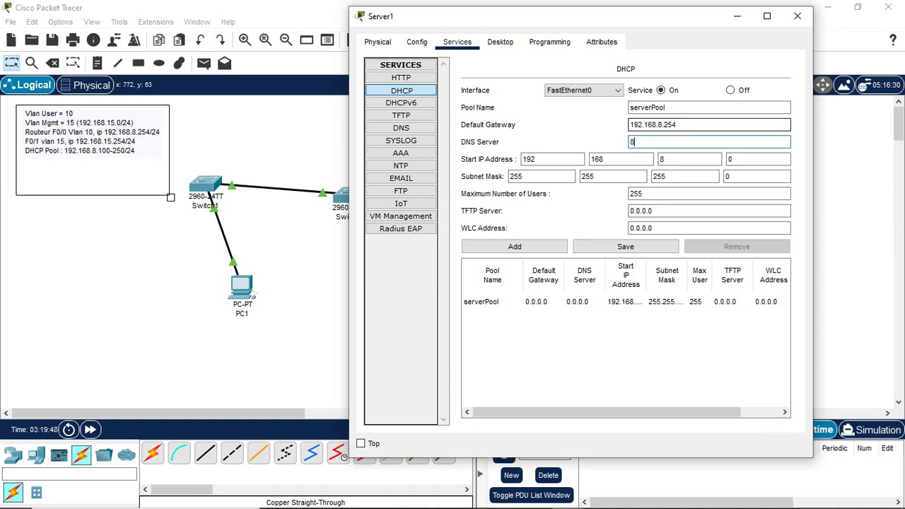
type(".8.8.8")
key("Tab")
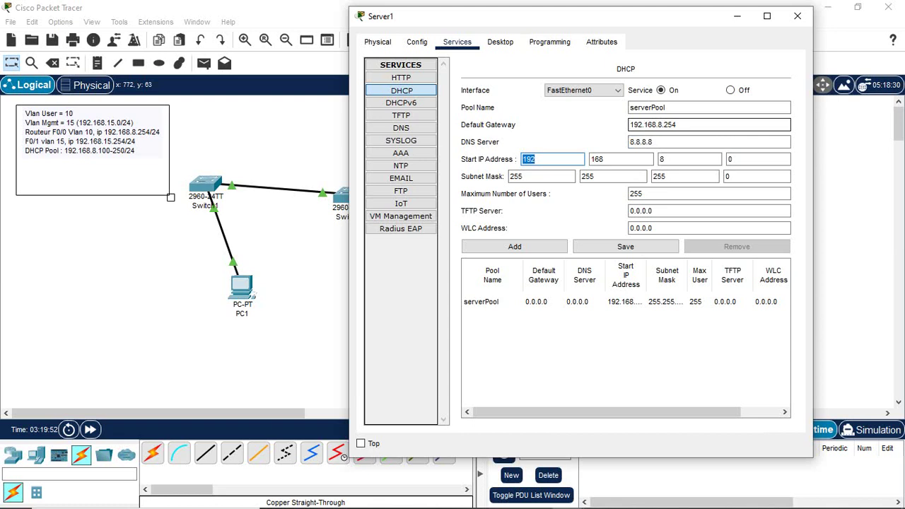
key("Tab")
key("Tab")
key("Tab")
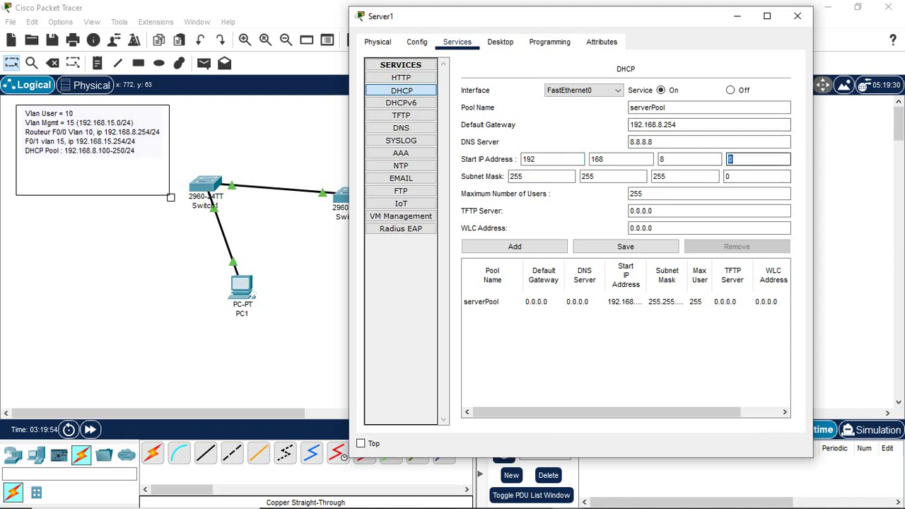
type("100")
key("Tab")
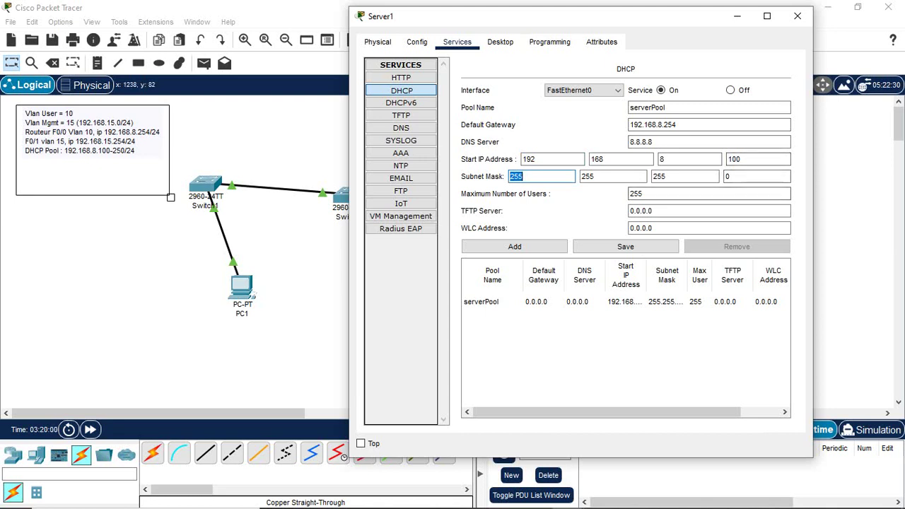
- Enter 192.168.8.1 as the TFTP server of the DHCP pool
left_click(650, 210)
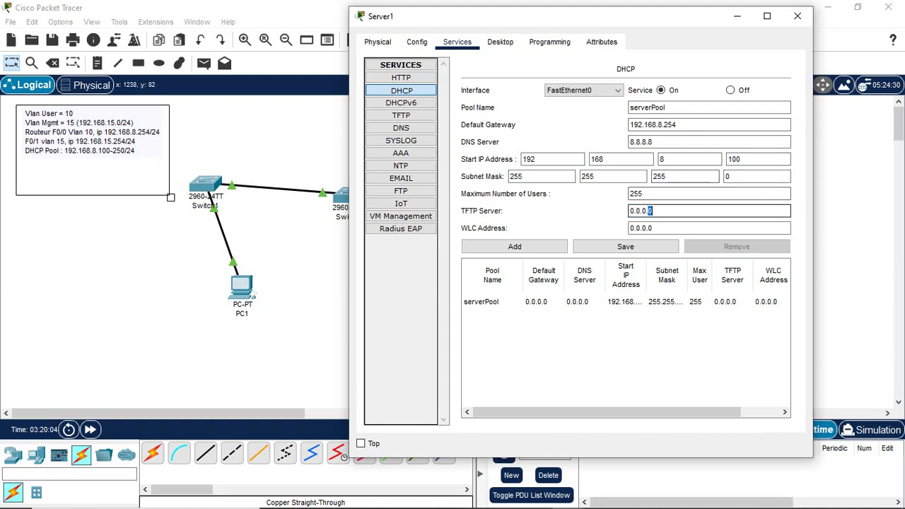
key("BackSpace")
key("BackSpace")
key("BackSpace")
key("BackSpace")
key("BackSpace")
key("BackSpace")
key("BackSpace")
type("19")
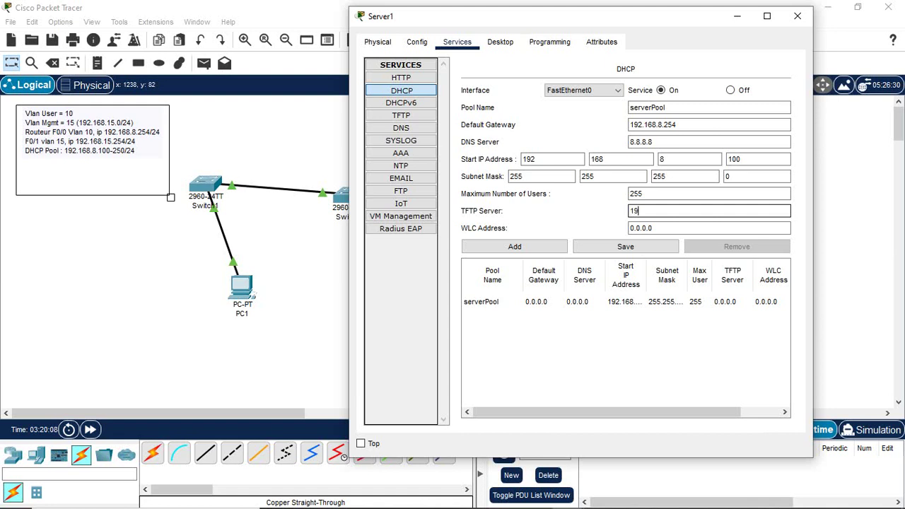
type("2.168.8.1")
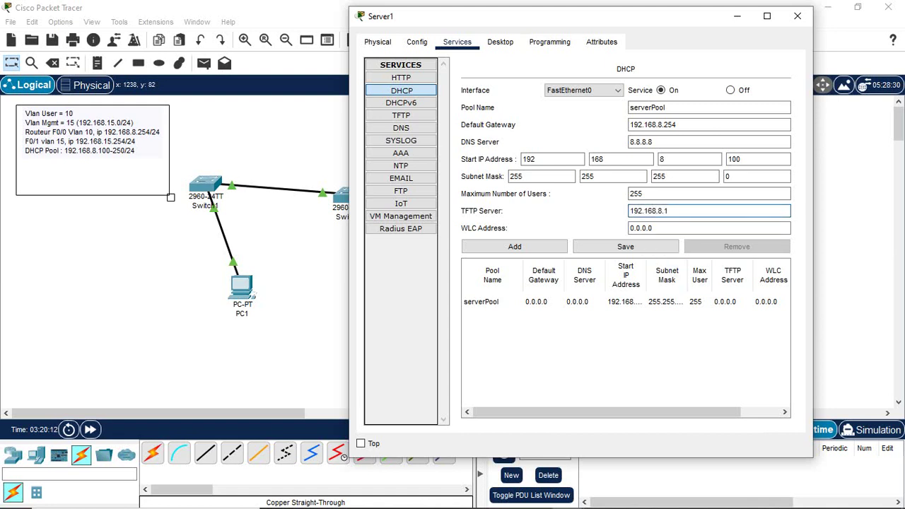
- Reload serverPool from the pool list, and enter 150 maximum users and 192.168.8.100 as the start IP address
left_click(492, 302)
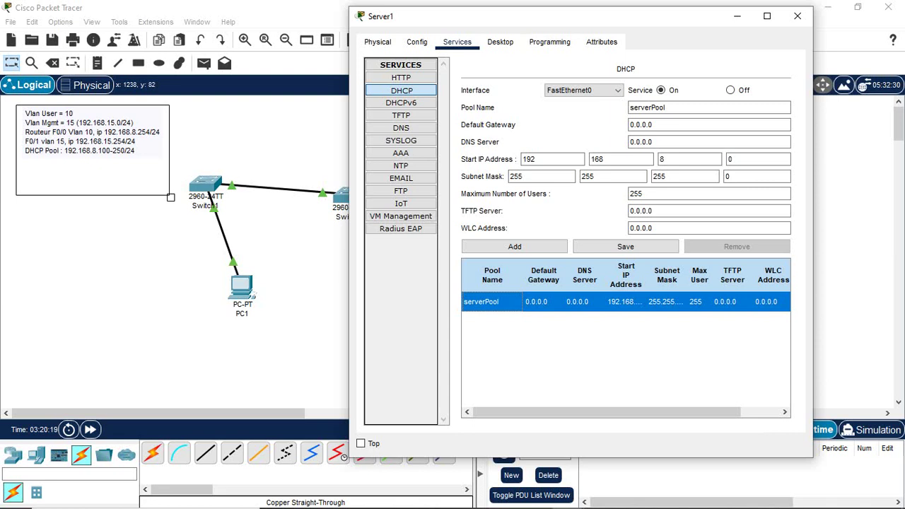
double_click(637, 194)
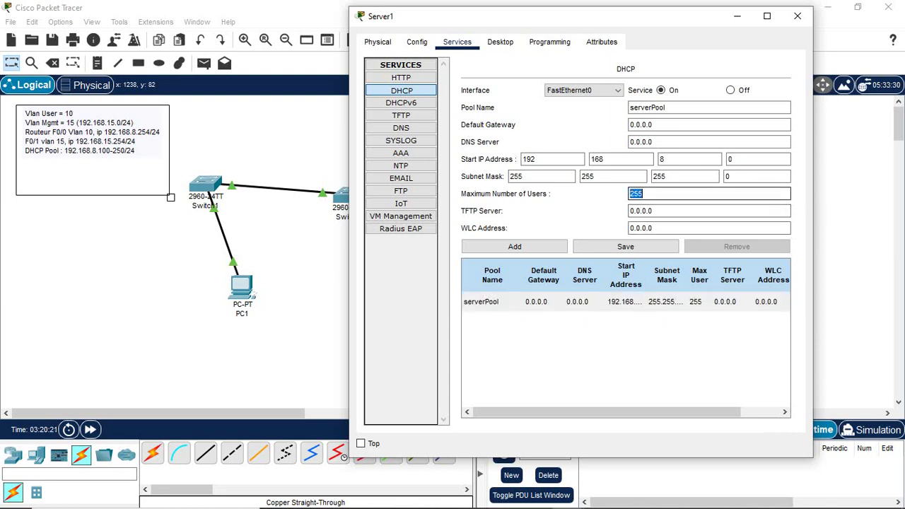
type("150")
key("Tab")
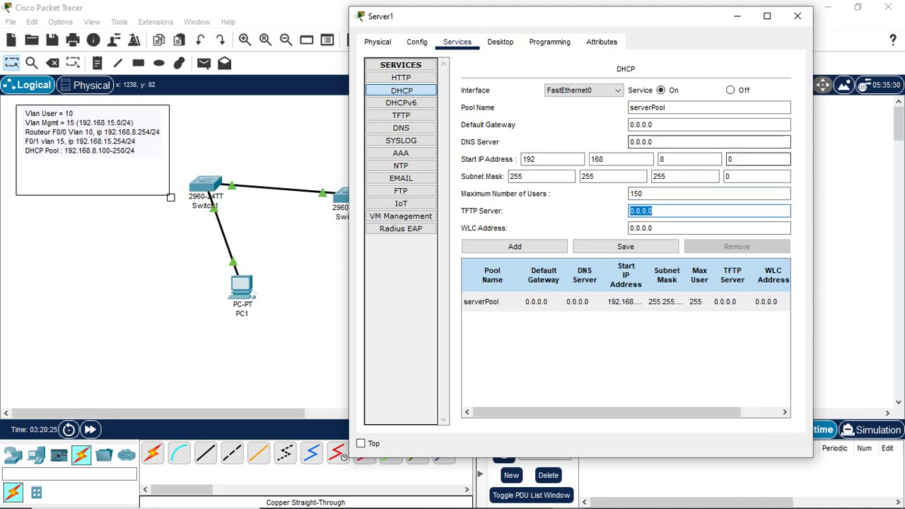
double_click(731, 159)
type("1")
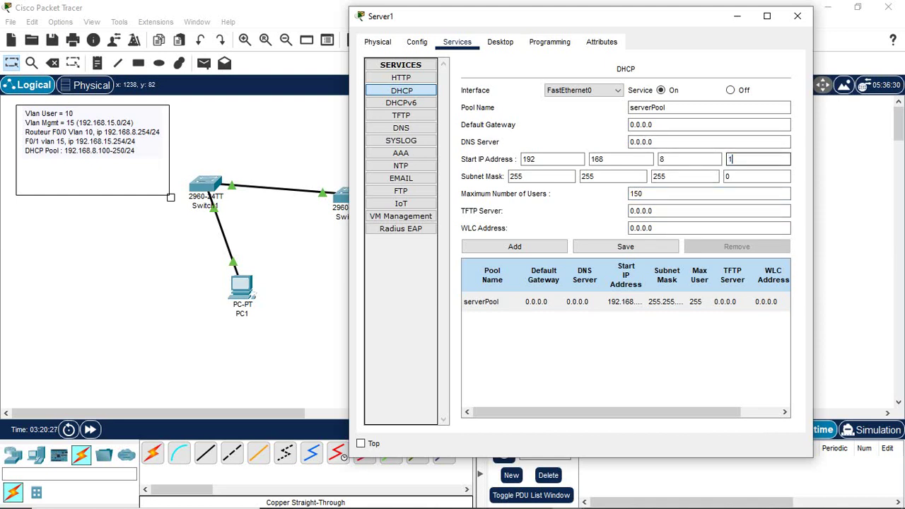
type("00")
double_click(635, 193)
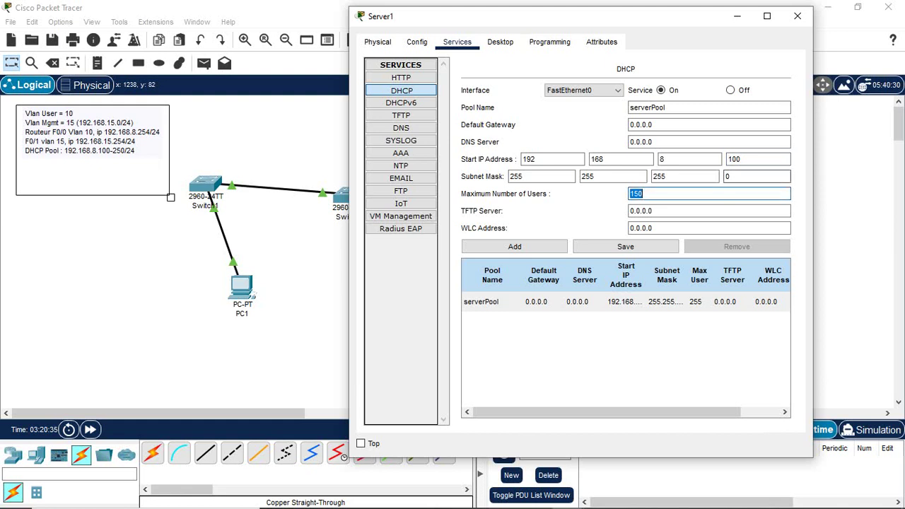
- Try the subnet mask 255.255.255.240 for the DHCP pool
double_click(727, 177)
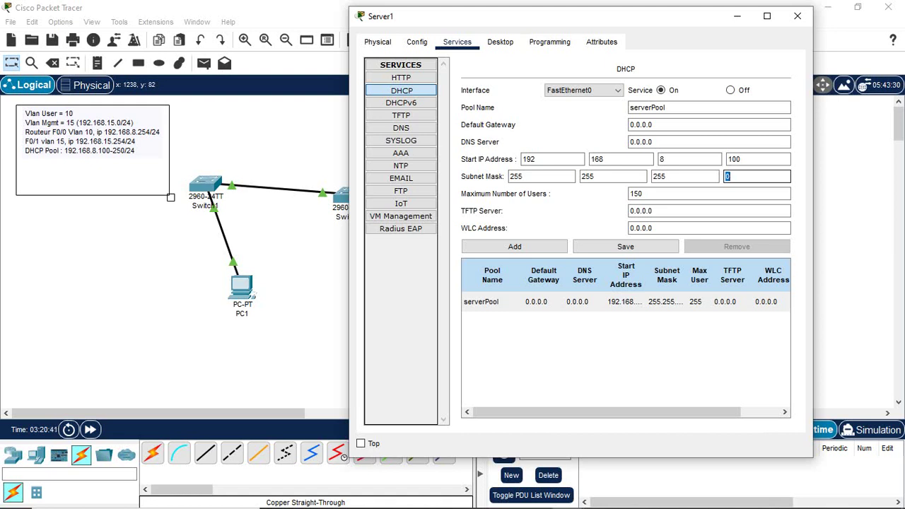
type("240")
key("Tab")
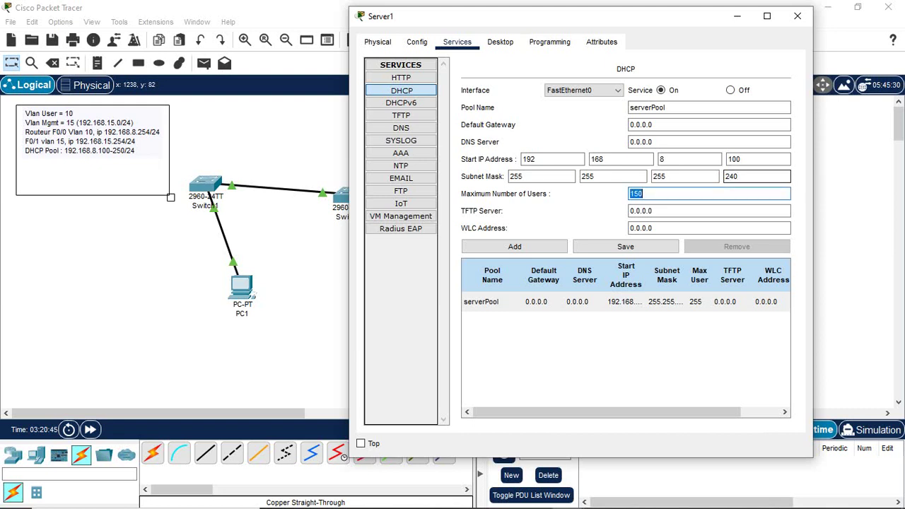
key("Tab")
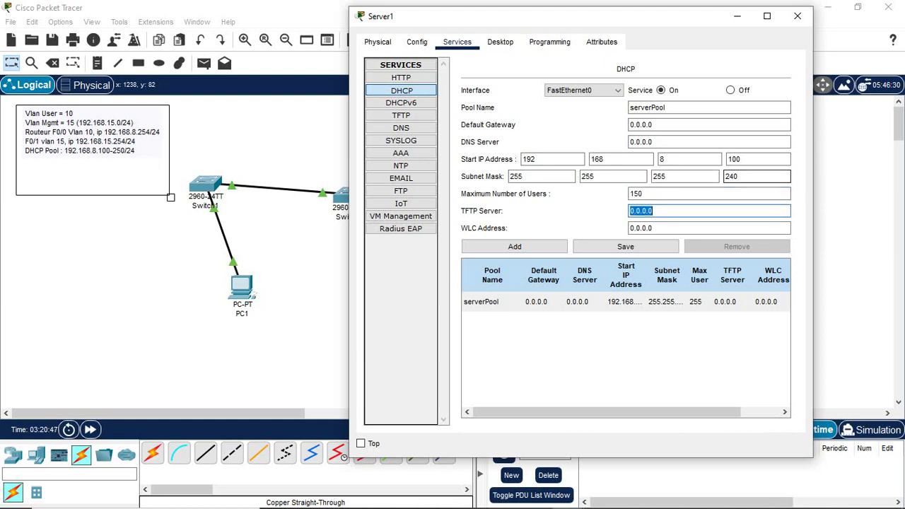
key("Tab")
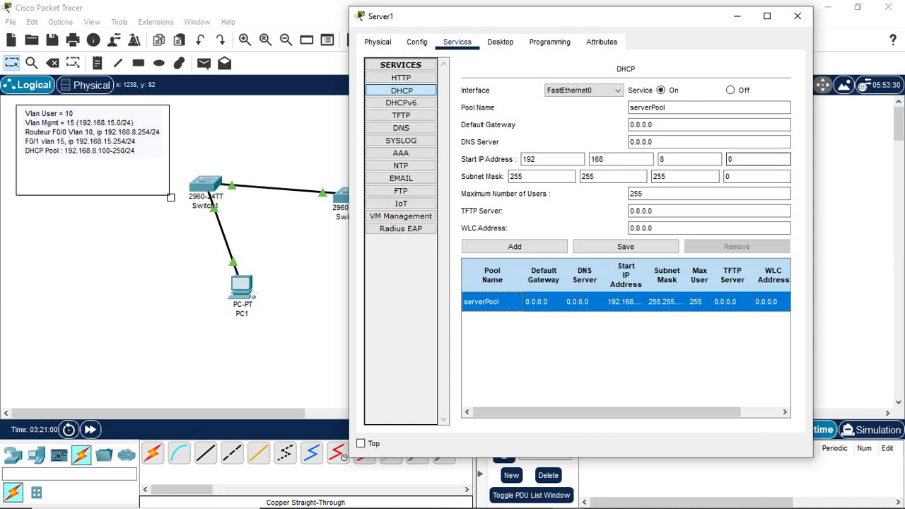
- Set serverPool's start IP address to 192.168.8.2 and close Server1's window
left_click(756, 159)
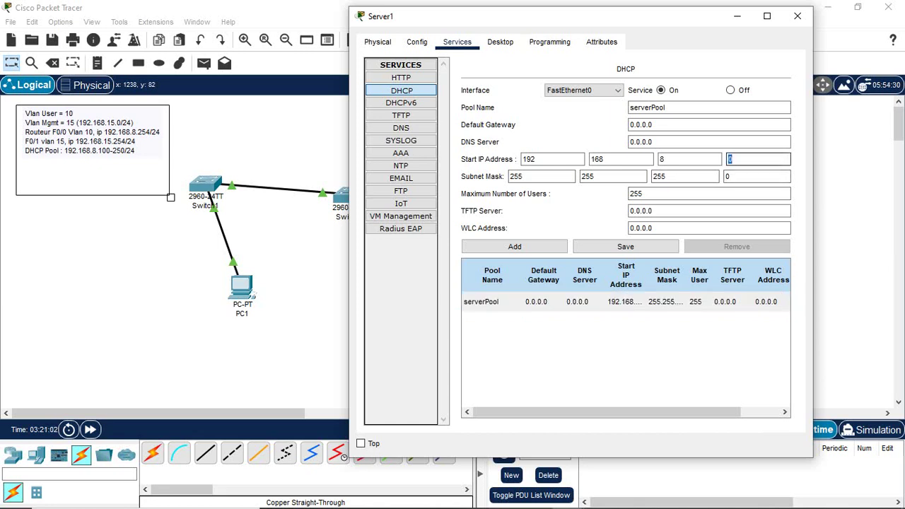
type("2")
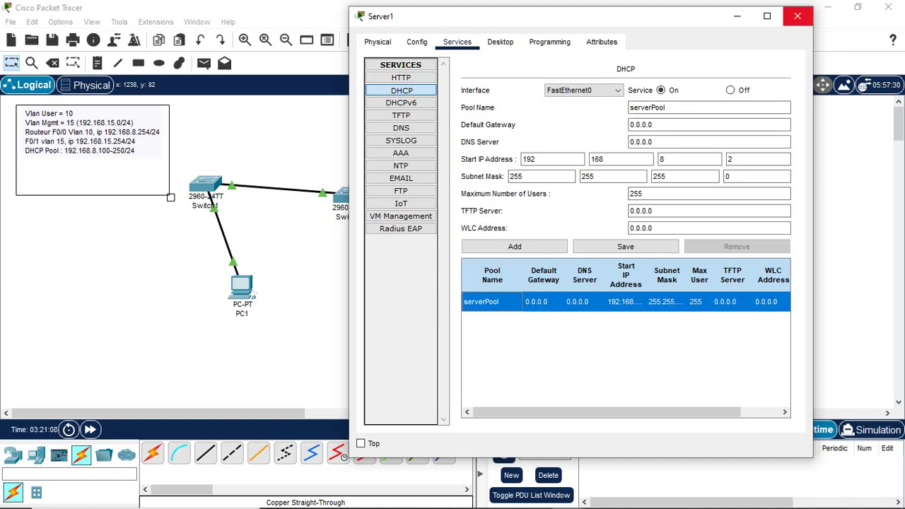
left_click(798, 16)
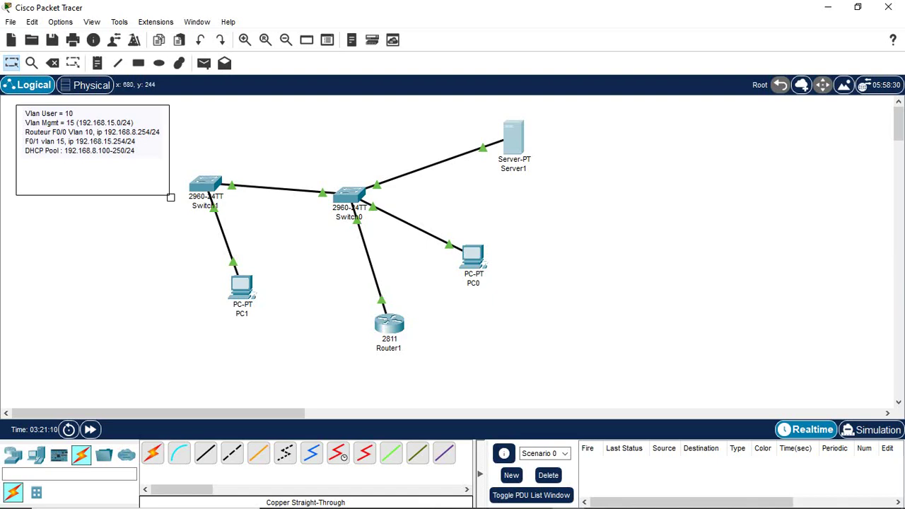
- Switch PC1's FastEthernet0 interface from static to DHCP IPv4 addressing and close PC1's window
left_click(241, 286)
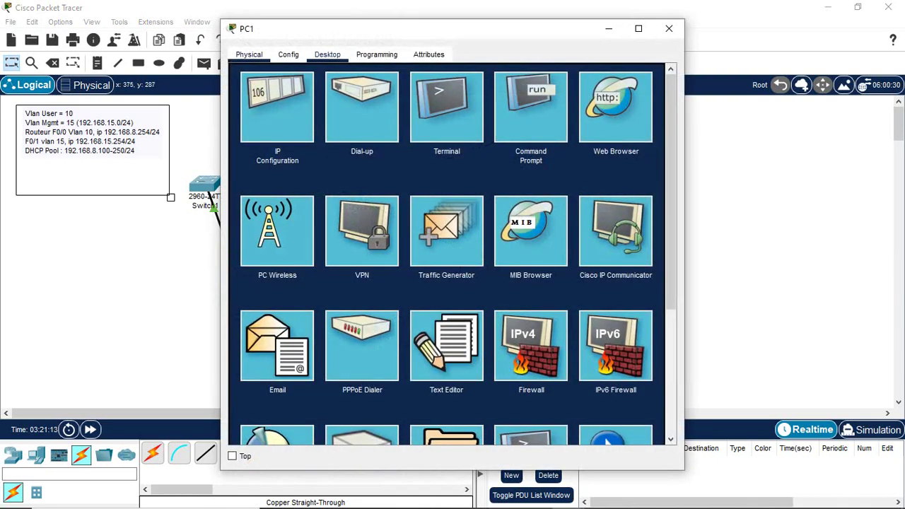
left_click(288, 54)
left_click(275, 128)
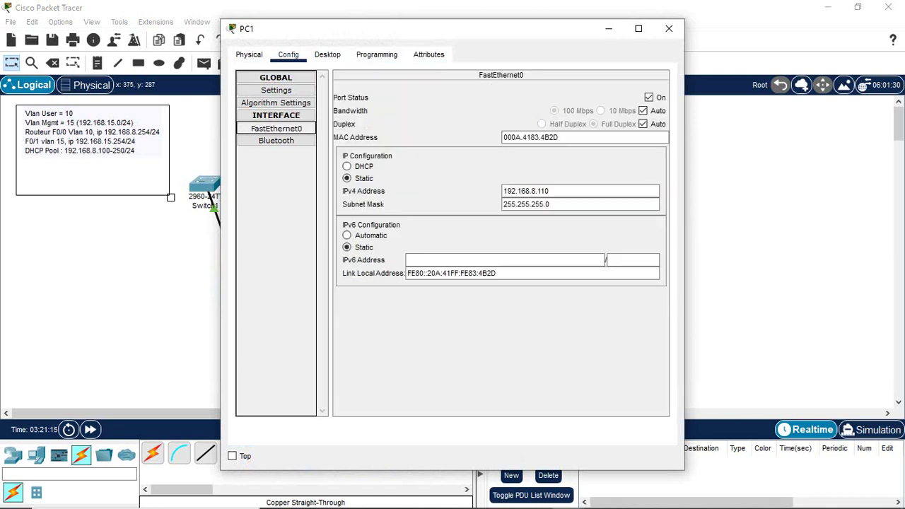
left_click(346, 166)
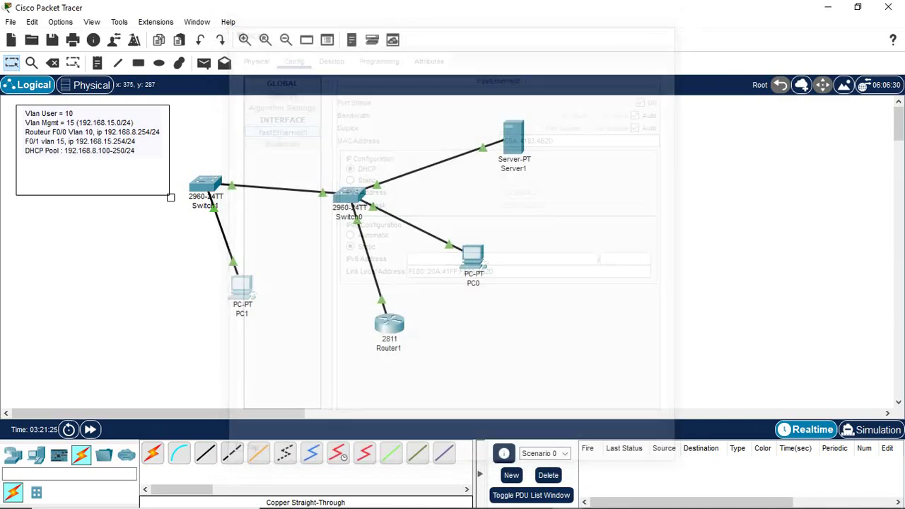
left_click(669, 29)
- Set PC0's FastEthernet0 interface to obtain its IPv4 address through DHCP, and close PC0's window
left_click(472, 258)
left_click(445, 233)
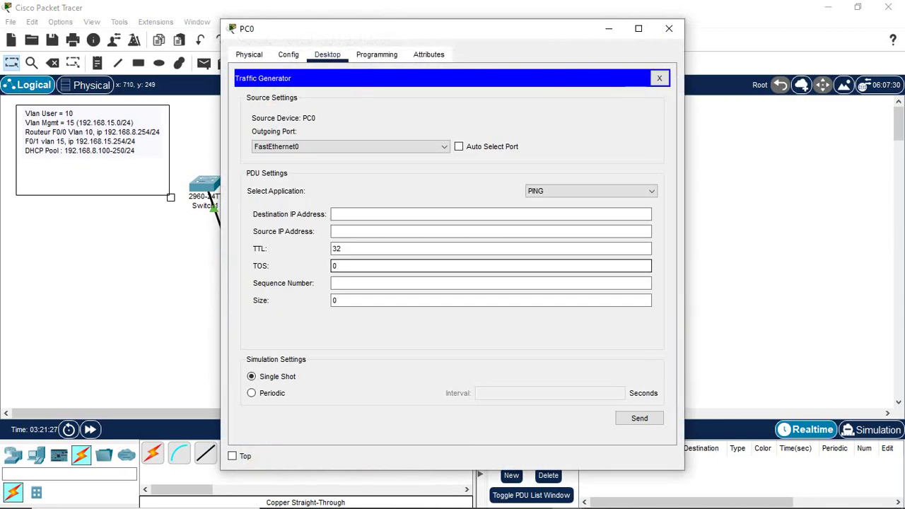
left_click(288, 55)
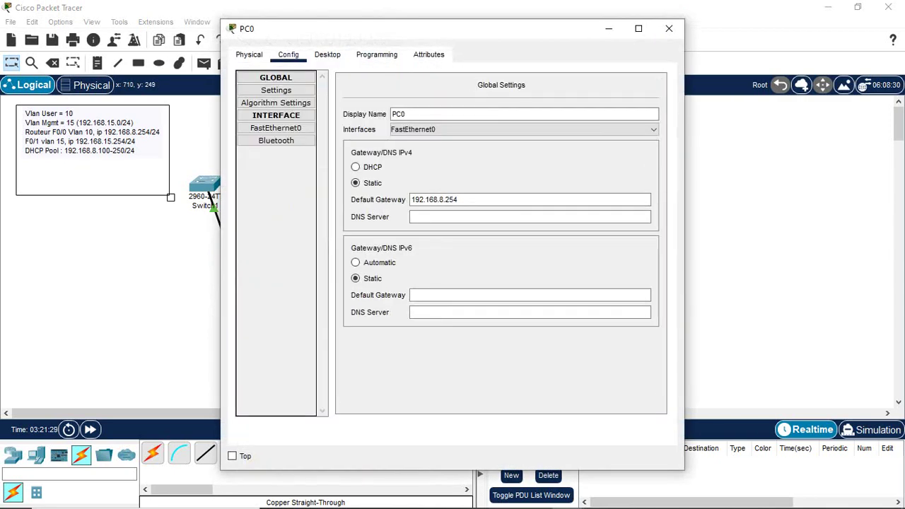
left_click(275, 128)
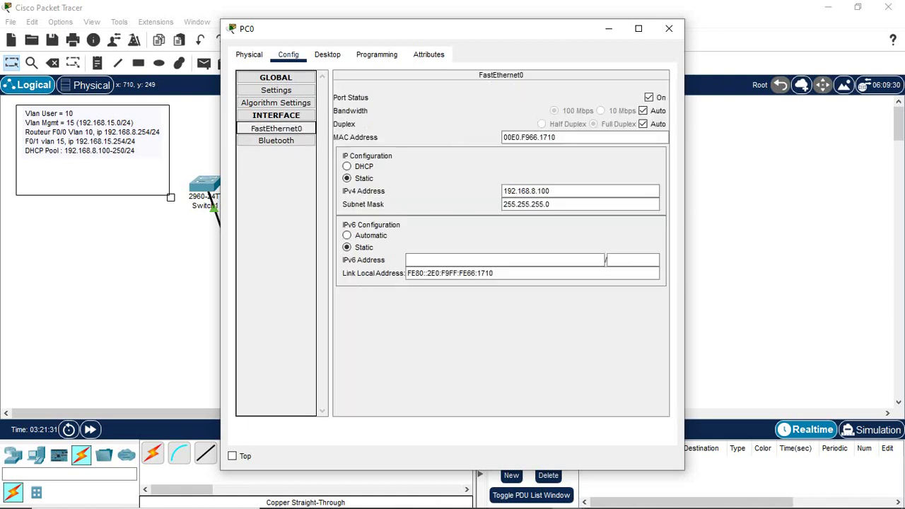
left_click(348, 166)
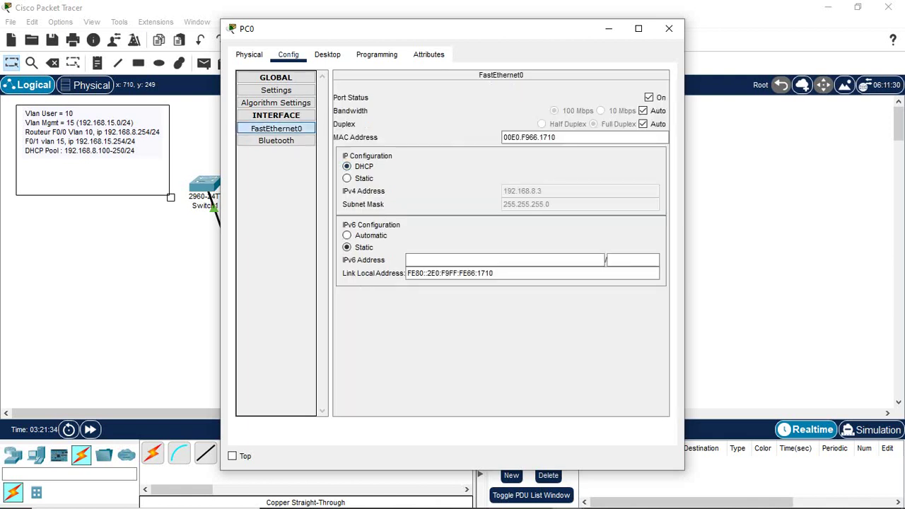
left_click(669, 28)
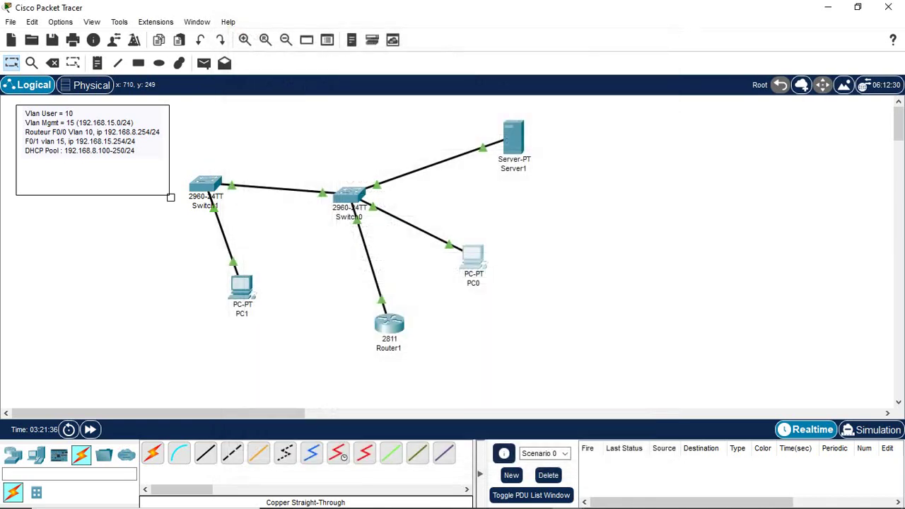